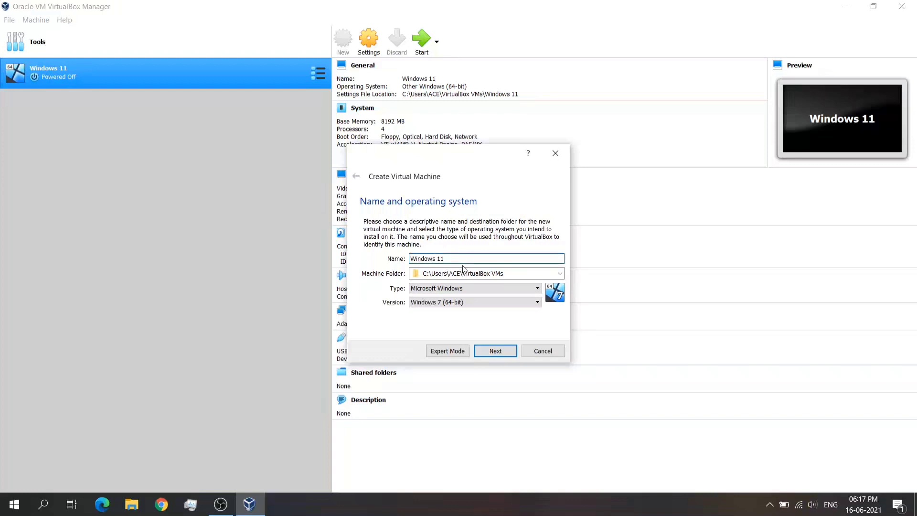
Choose Other Windows (64-bit) as the version for the new Microsoft Windows machine and continue to the memory size
left_click(492, 289)
left_click(491, 288)
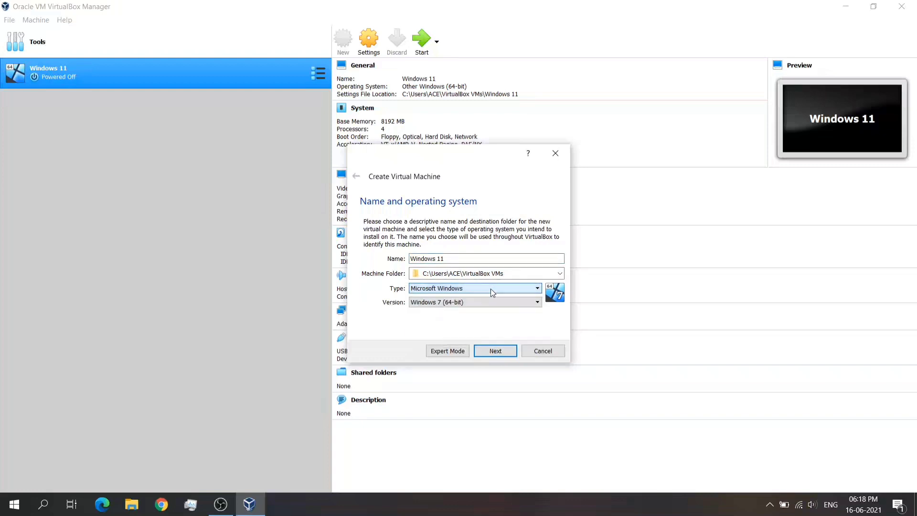
left_click(497, 302)
left_click(517, 335)
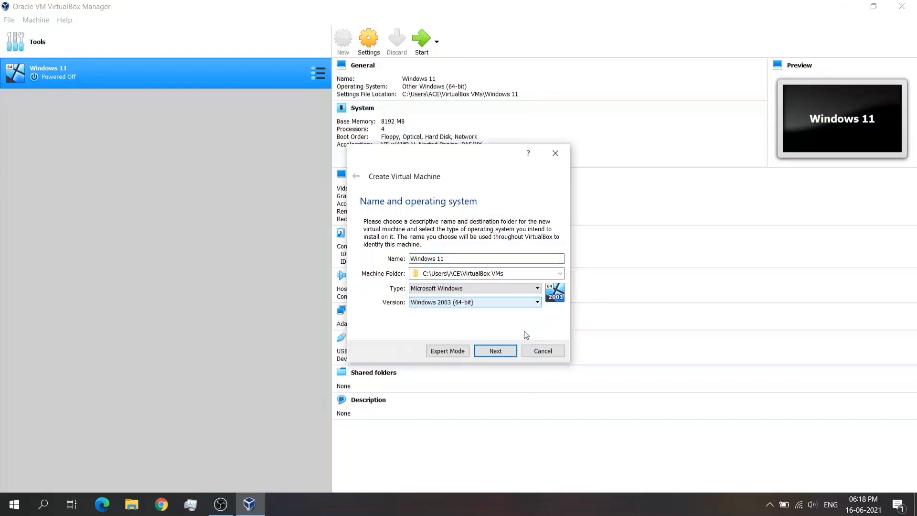
left_click(536, 304)
left_click(537, 304)
left_click(537, 304)
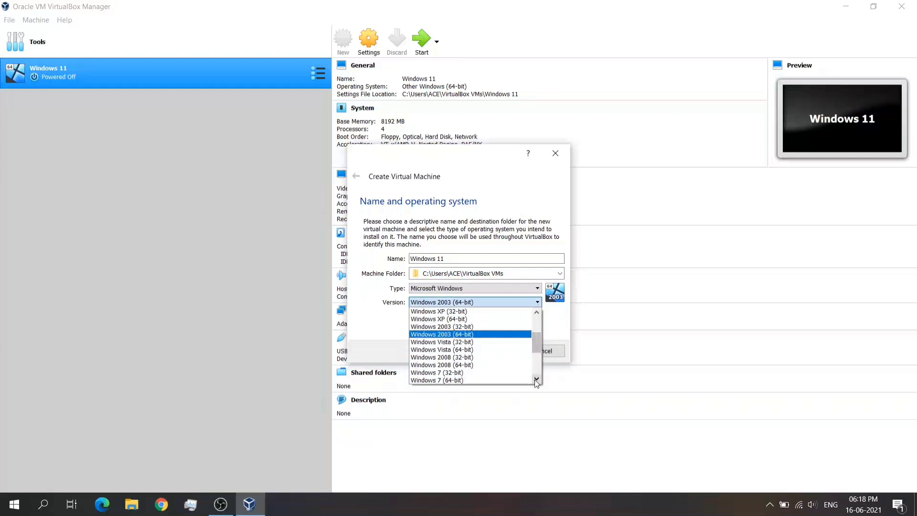
key("Down")
key("Down")
key("Down")
key("Down")
key("Down")
key("Down")
key("Down")
key("Down")
key("Down")
key("Down")
key("Down")
key("Down")
key("Down")
key("Down")
key("Down")
key("Down")
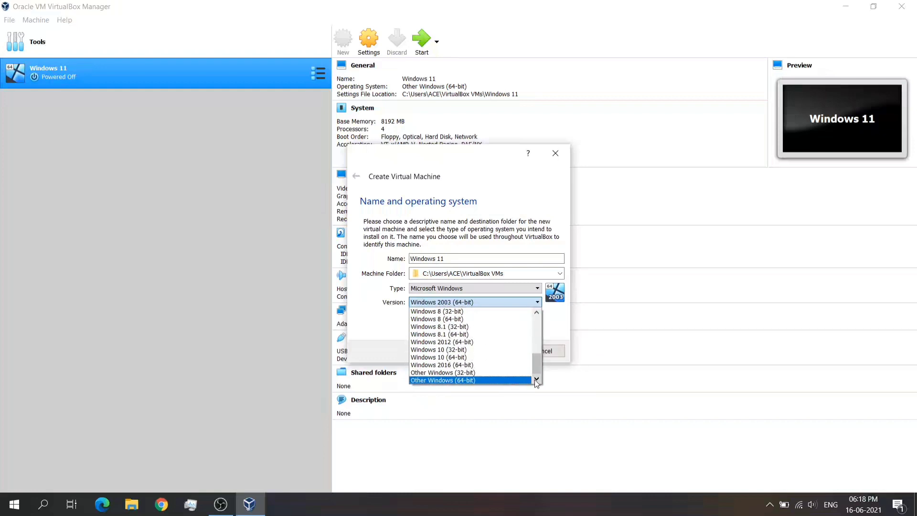
key("Return")
key("Return")
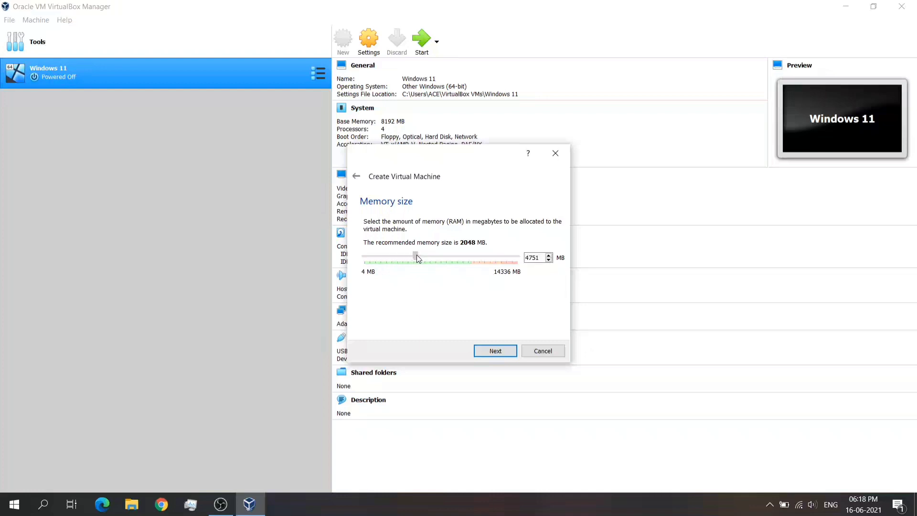
Allocate 8192 MB of memory to the new machine and choose to create a virtual hard disk now
left_click_drag(448, 258, 451, 258)
left_click(497, 351)
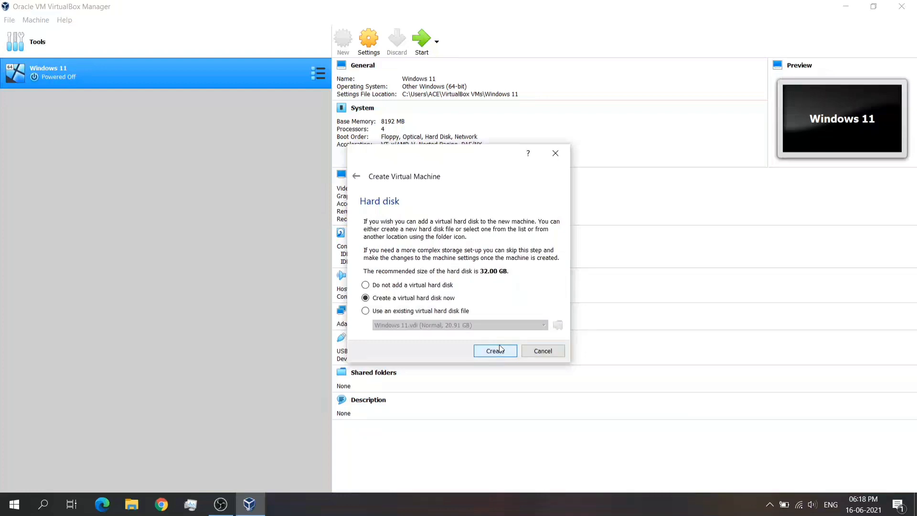
left_click(497, 350)
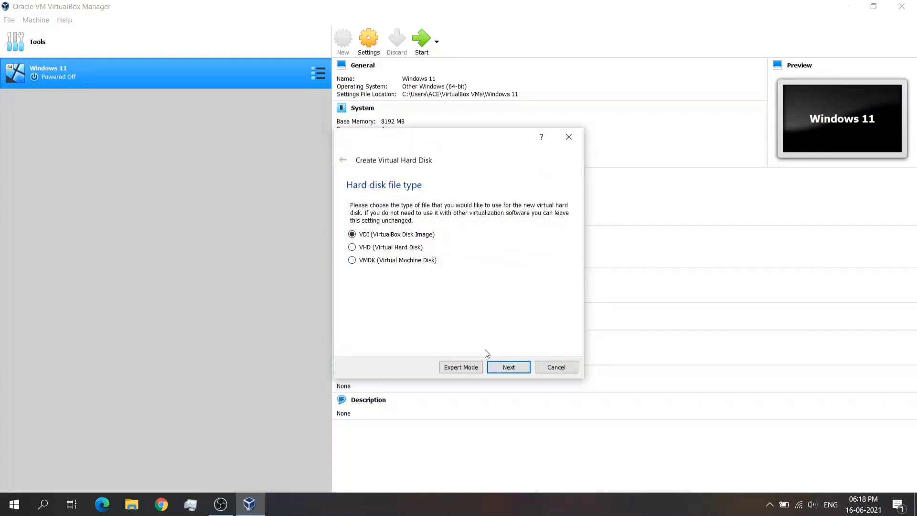
Create a dynamically allocated VDI virtual hard disk with a size of about 35.73 GB
left_click(500, 368)
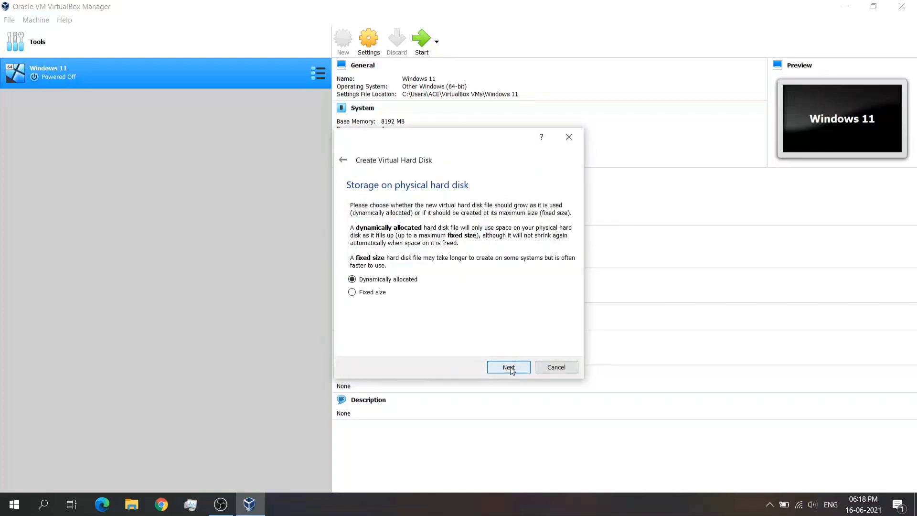
left_click(511, 369)
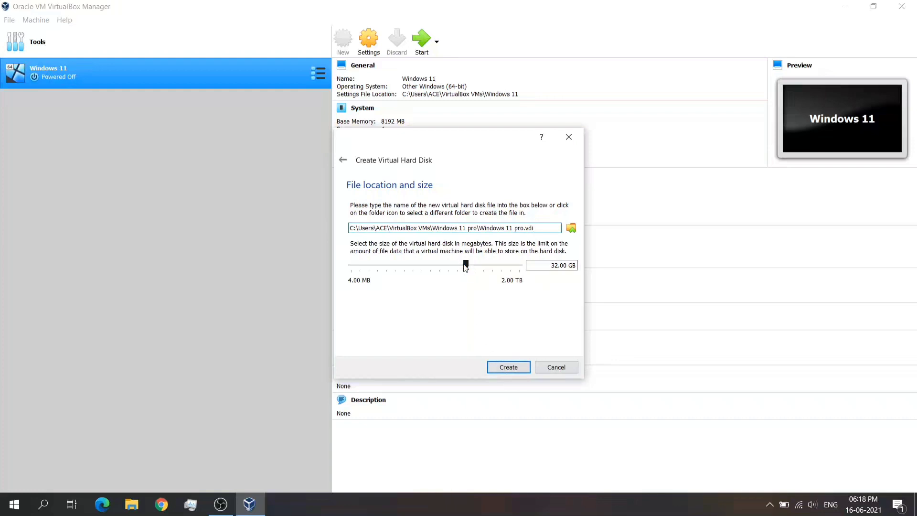
mouse_move(465, 266)
left_mouse_down()
mouse_move(473, 267)
mouse_move(467, 261)
left_mouse_up()
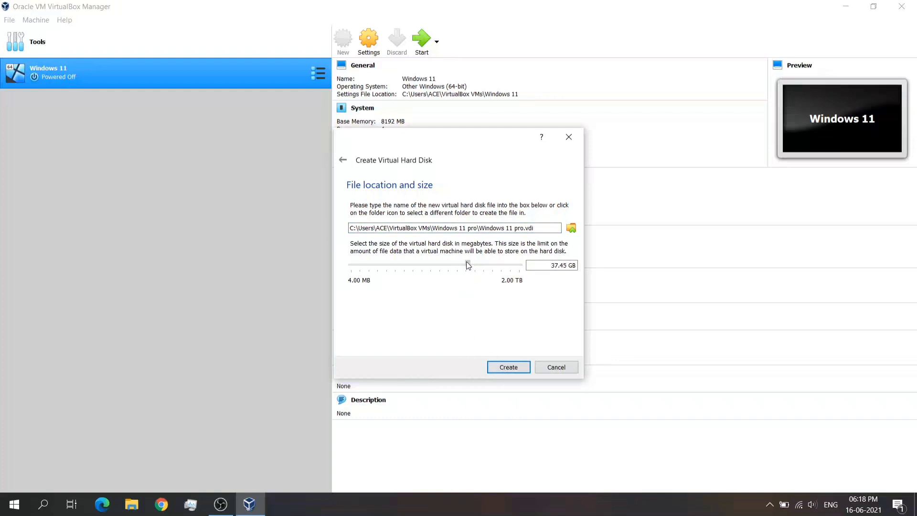
left_click(512, 368)
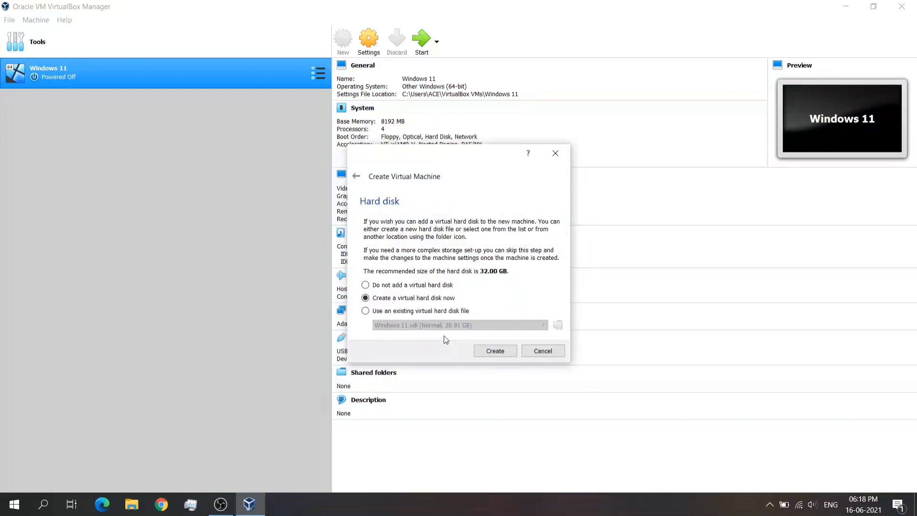
In the Windows 11 pro machine's system settings, add Network to the boot order and assign 4 processors
left_click(158, 80)
left_click(158, 95)
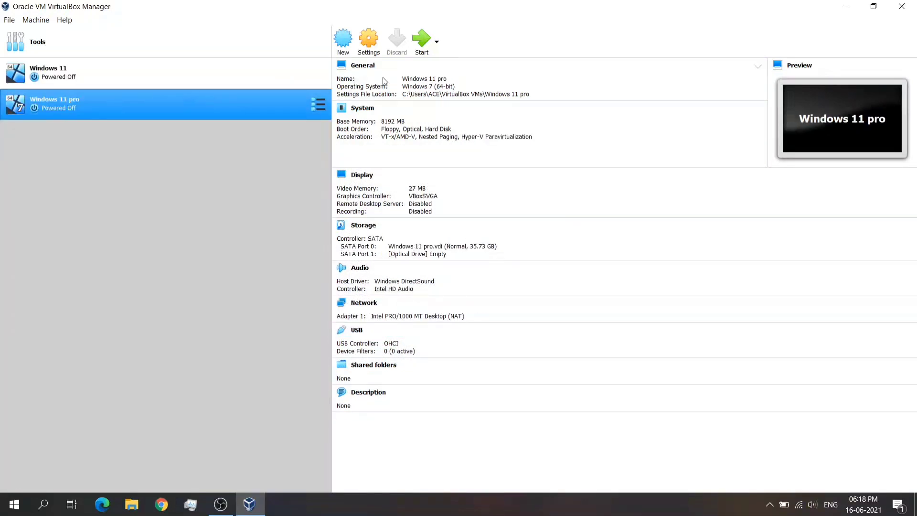
left_click(369, 38)
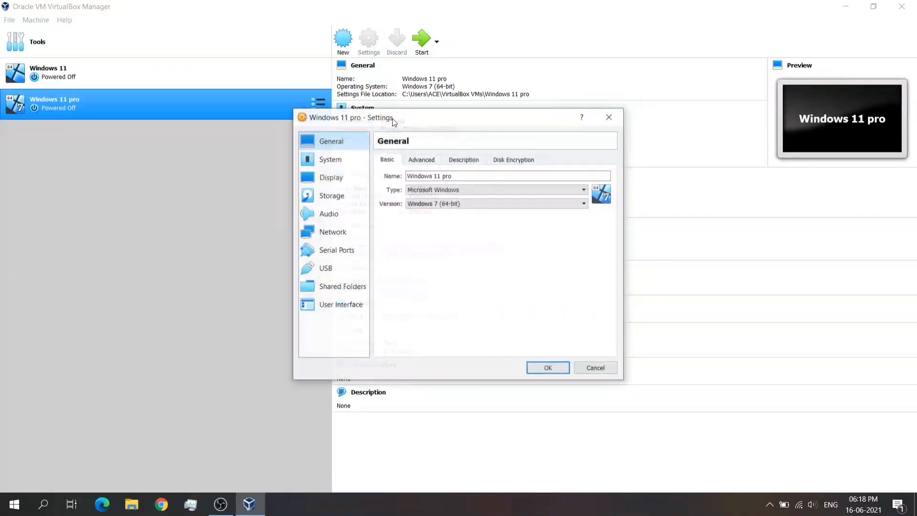
left_click(350, 162)
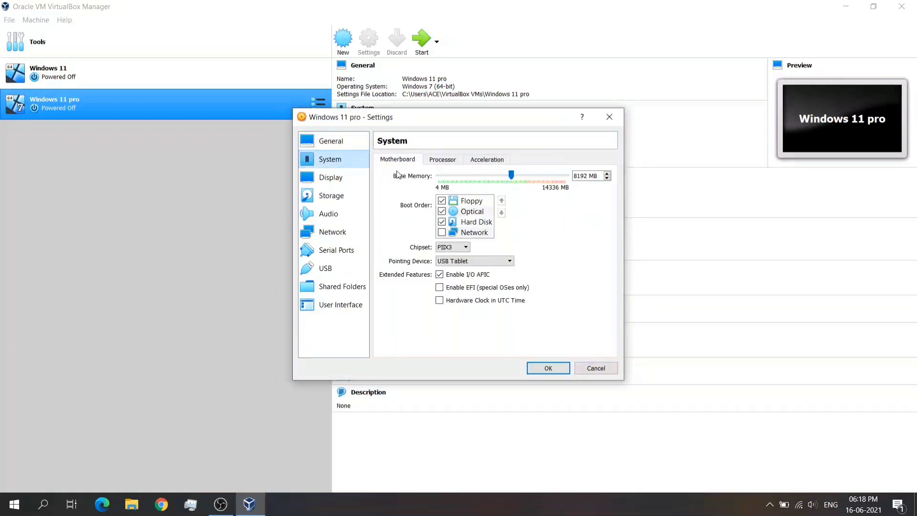
left_click(442, 232)
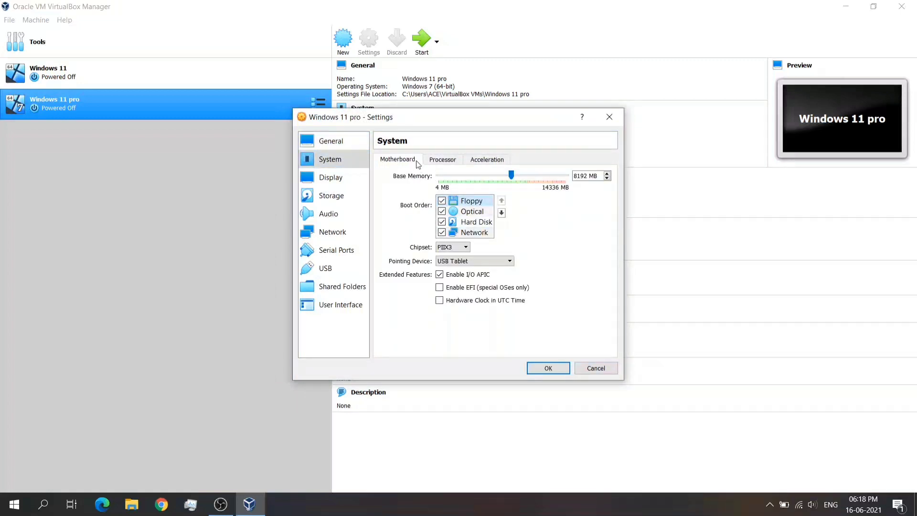
left_click(440, 160)
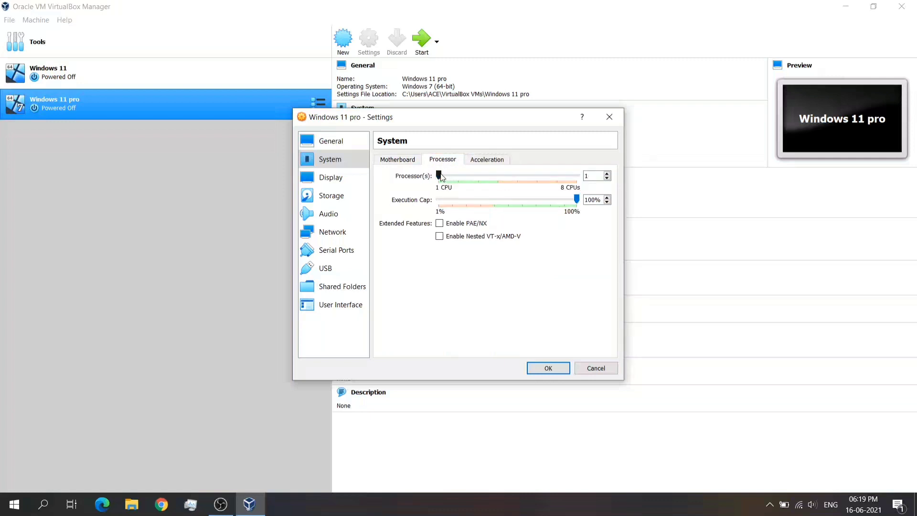
left_click(487, 158)
Enable 3D acceleration and set the video memory to 128 MB in the machine's display settings
left_click(331, 196)
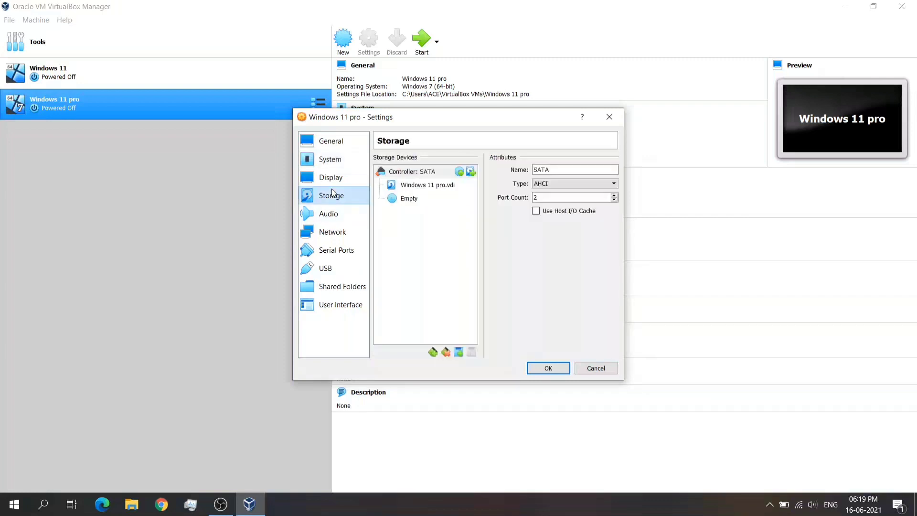
left_click(335, 180)
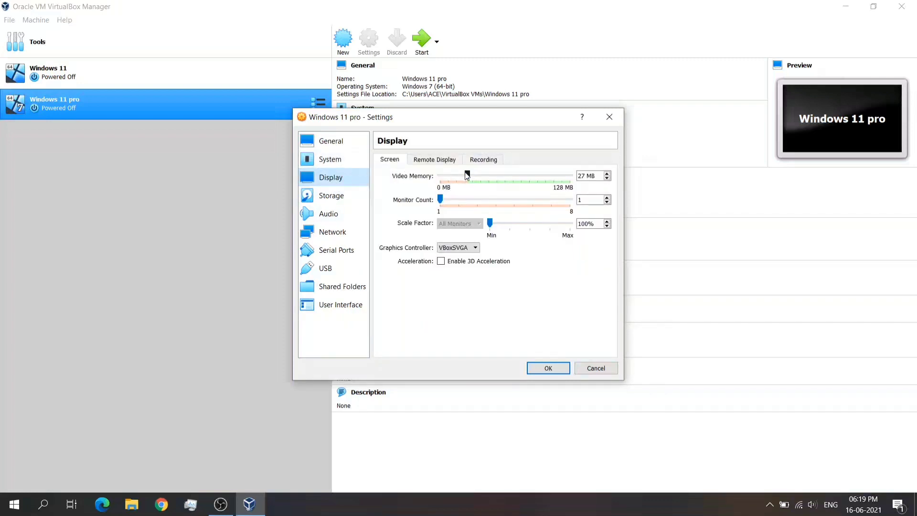
left_click_drag(467, 175, 497, 176)
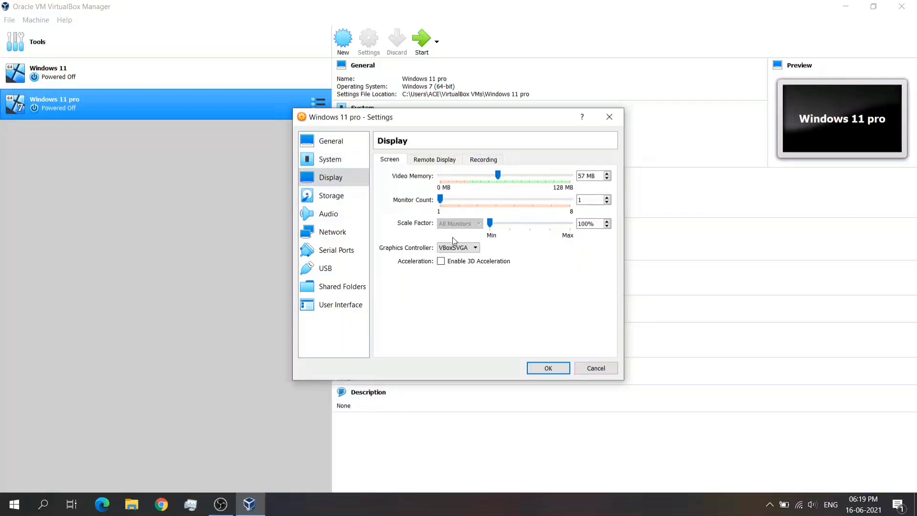
left_click(442, 263)
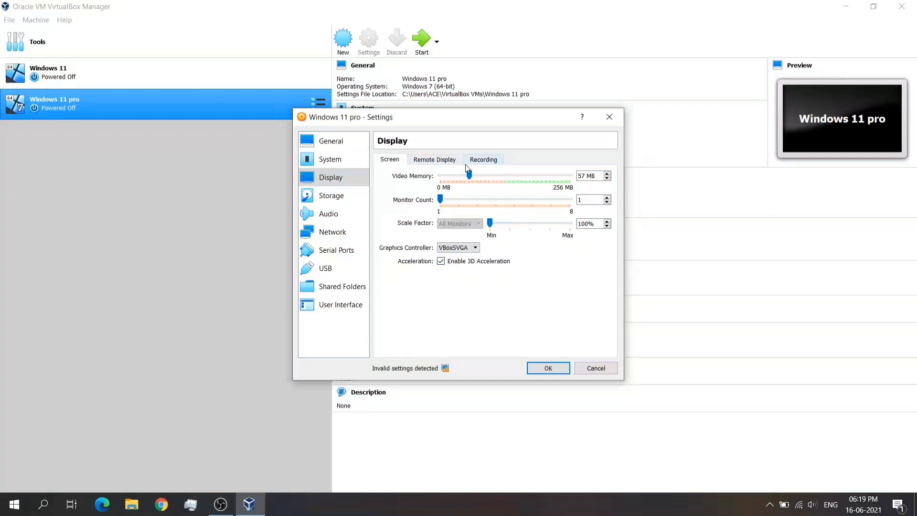
left_click_drag(469, 173, 504, 175)
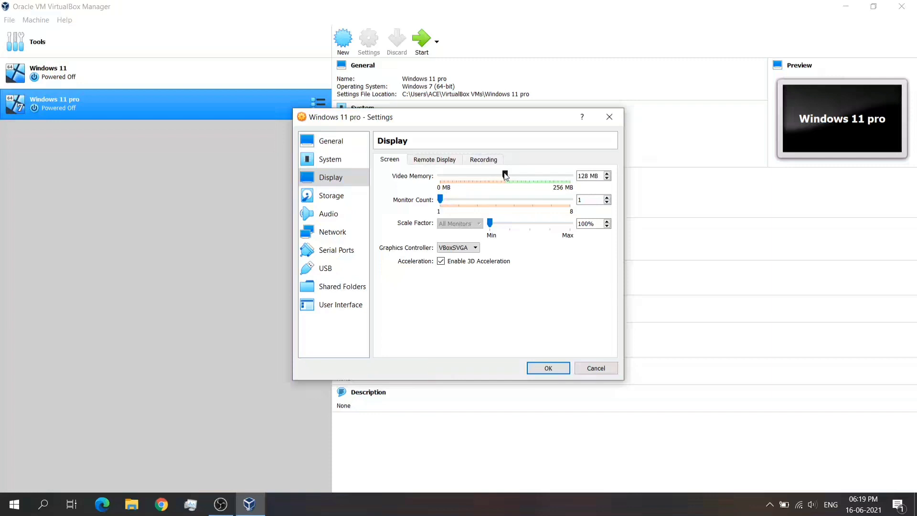
left_click(425, 161)
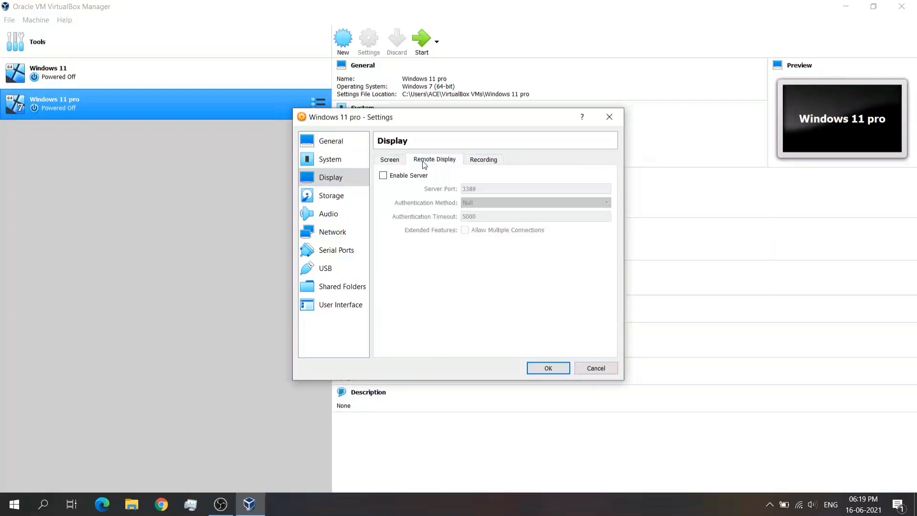
left_click(473, 160)
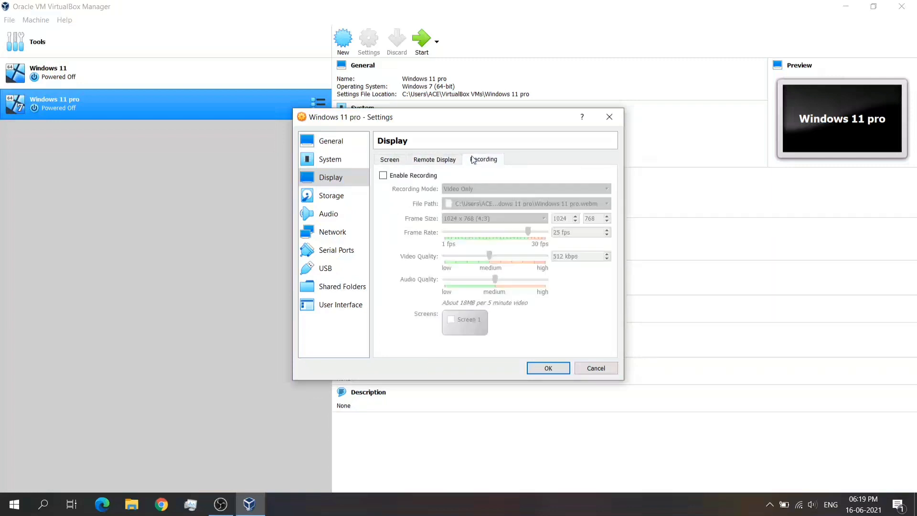
Load Windows 11.iso into the machine's empty optical drive and save the settings
left_click(329, 199)
left_click(413, 200)
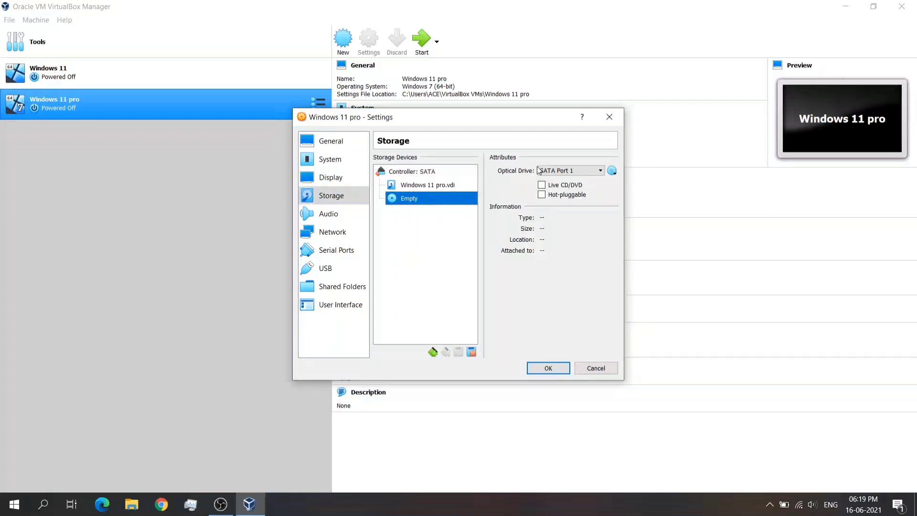
left_click(612, 172)
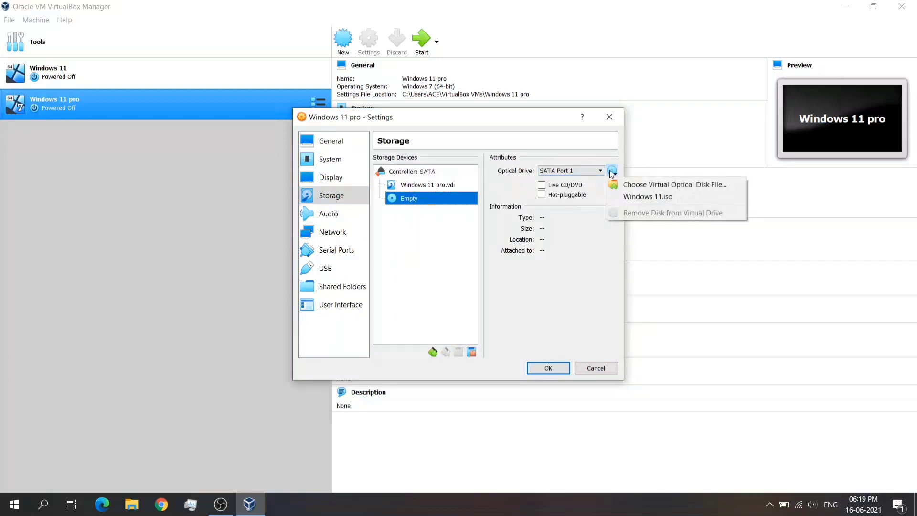
left_click(632, 198)
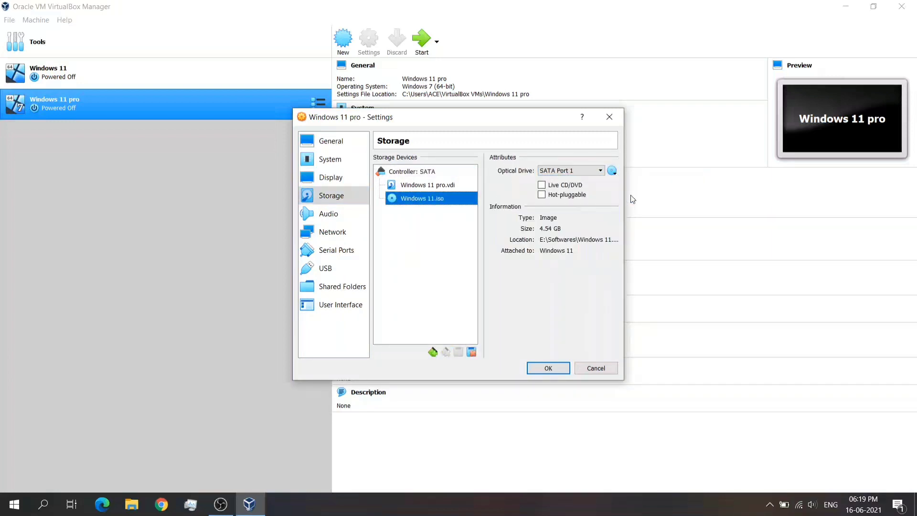
left_click(548, 368)
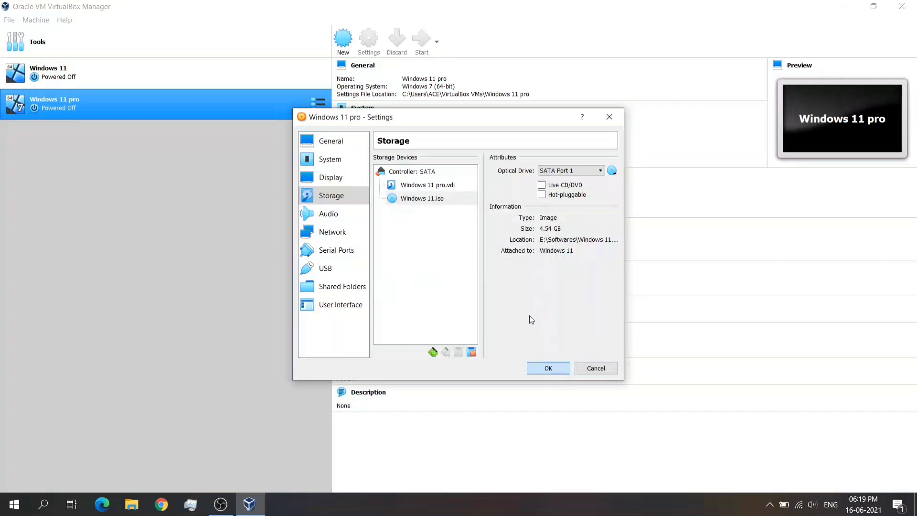
left_click(548, 368)
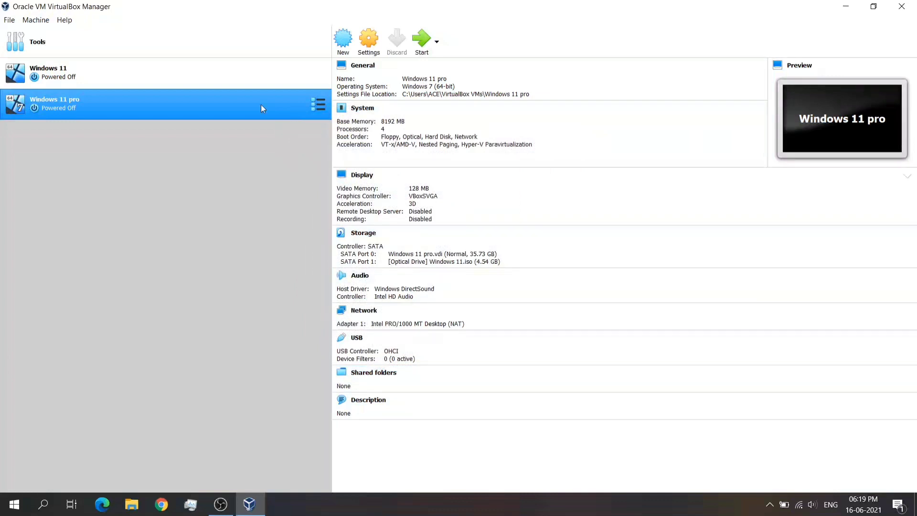
Remove the old Windows 11 virtual machine and delete all its files
right_click(204, 76)
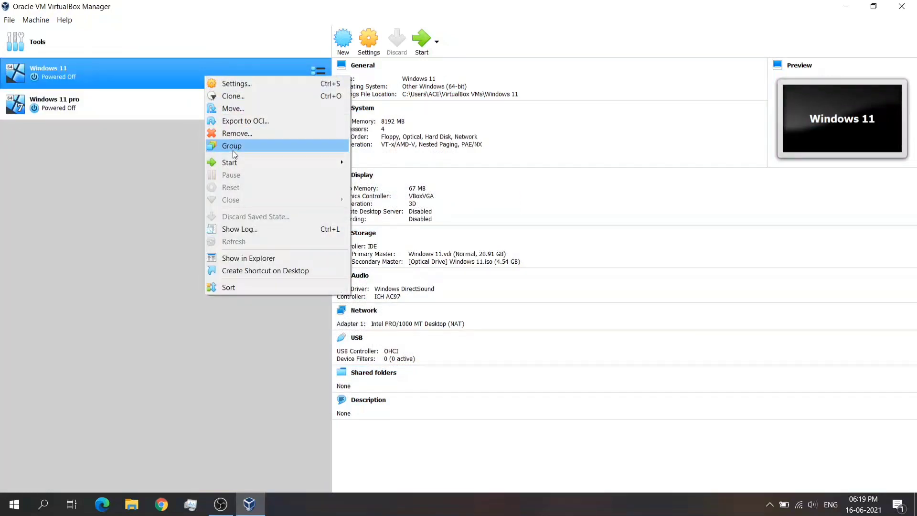
left_click(232, 135)
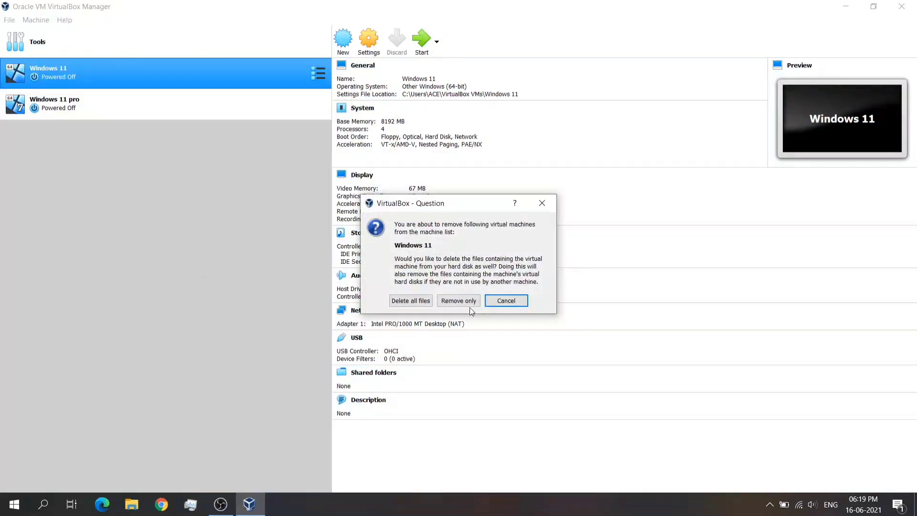
left_click(410, 301)
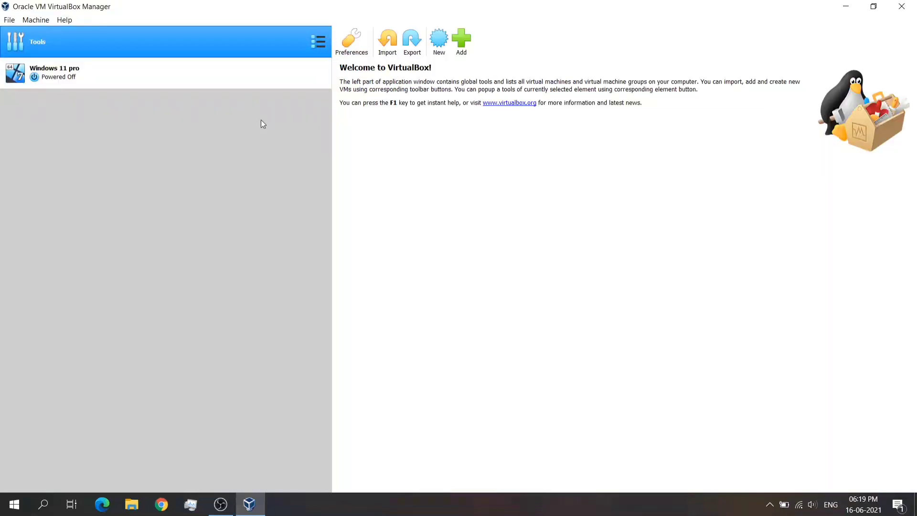
Start the Windows 11 pro machine in a maximized window and dismiss the keyboard capture notice
left_click(223, 69)
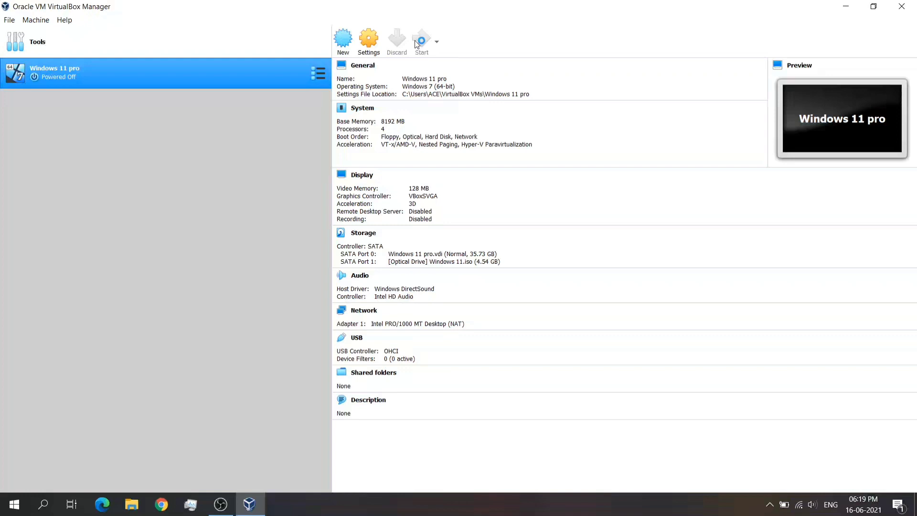
left_click(414, 40)
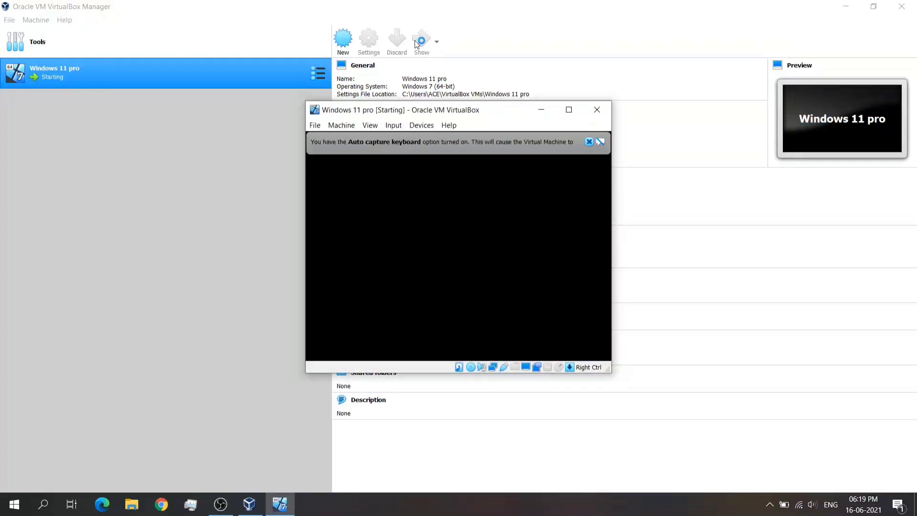
left_click(568, 110)
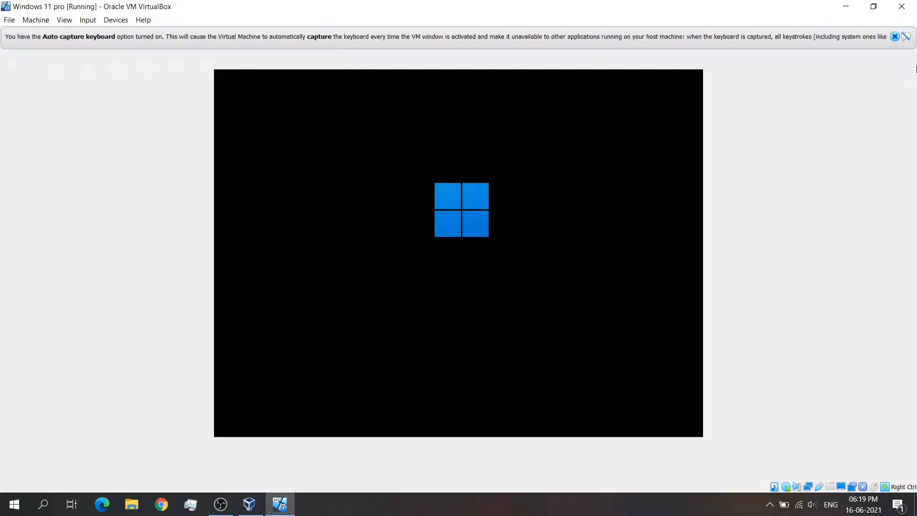
left_click(895, 37)
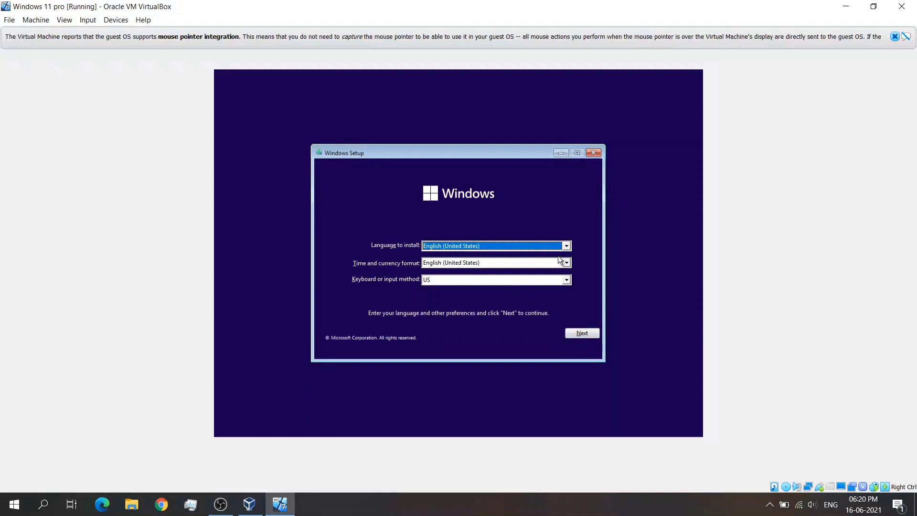
Start Windows Setup with the default language settings and no product key, choosing Windows 11 Pro as the operating system
left_click(569, 333)
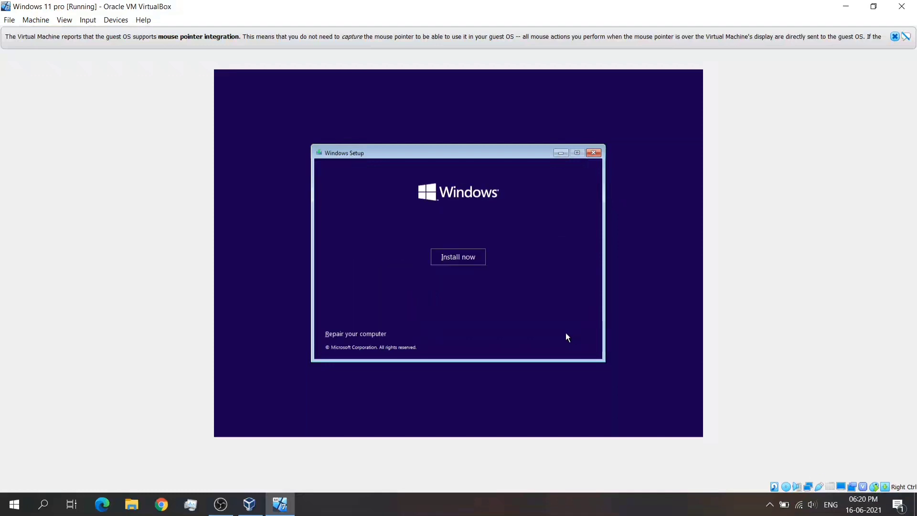
left_click(469, 262)
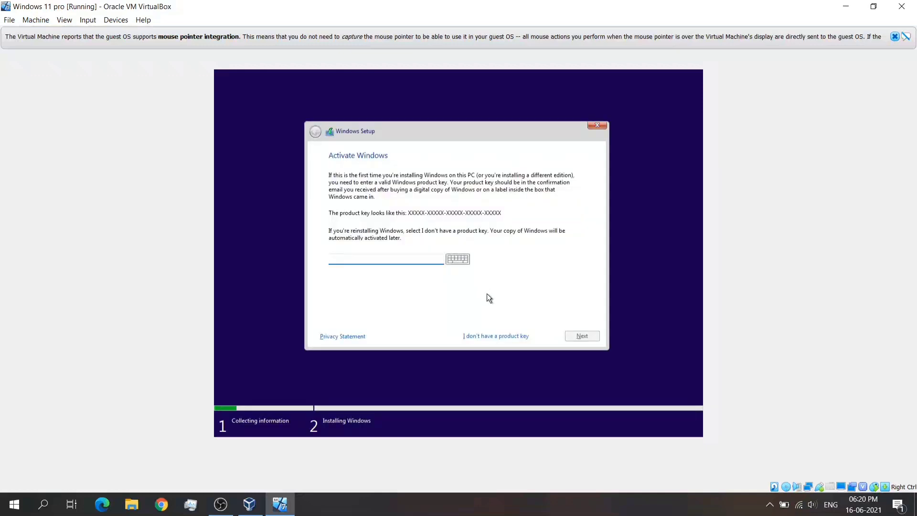
left_click(491, 335)
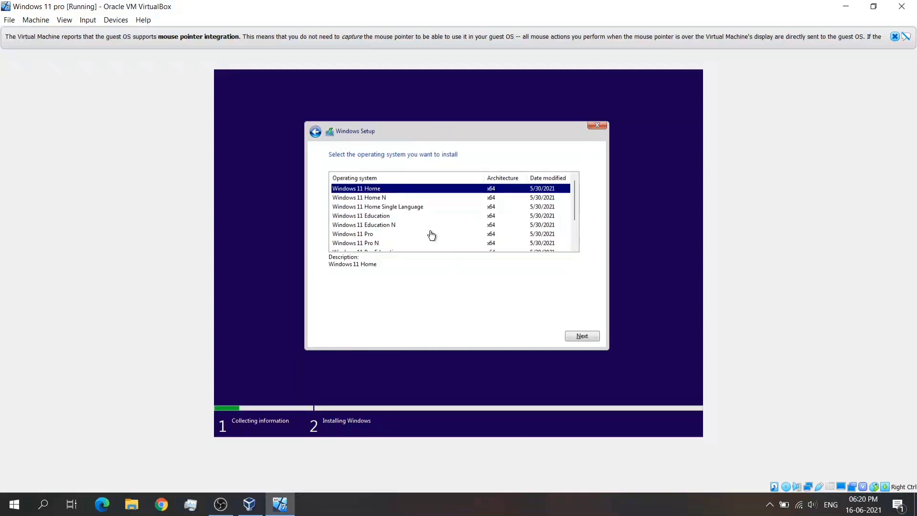
left_click(430, 233)
left_click(575, 337)
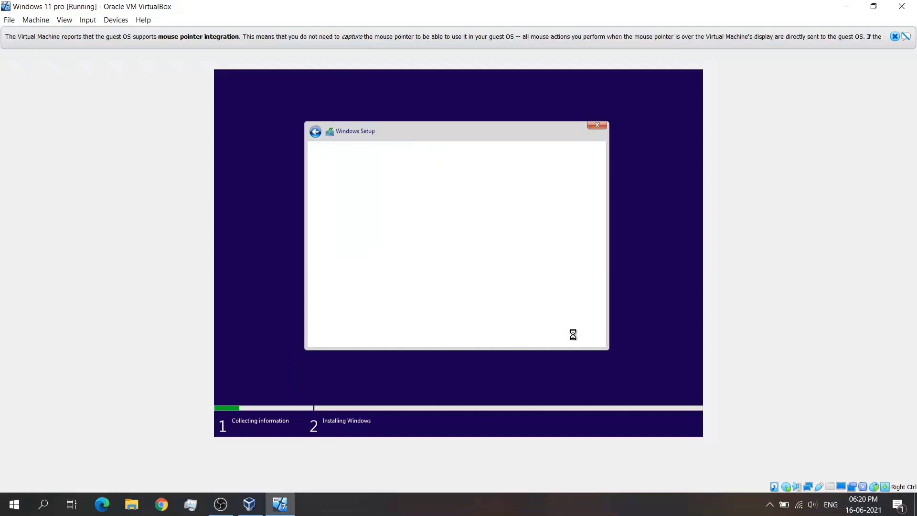
Accept the license terms and start a custom Windows installation on Drive 0 Unallocated Space
left_click(543, 315)
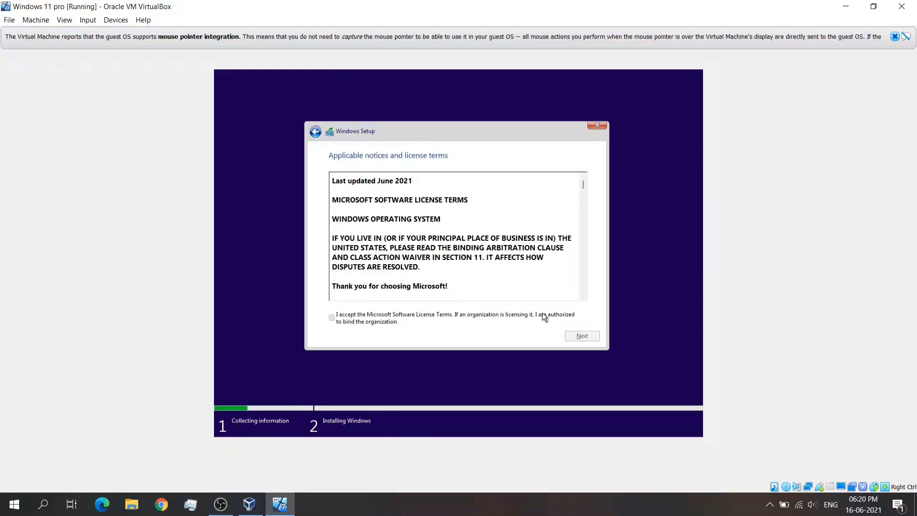
left_click(581, 335)
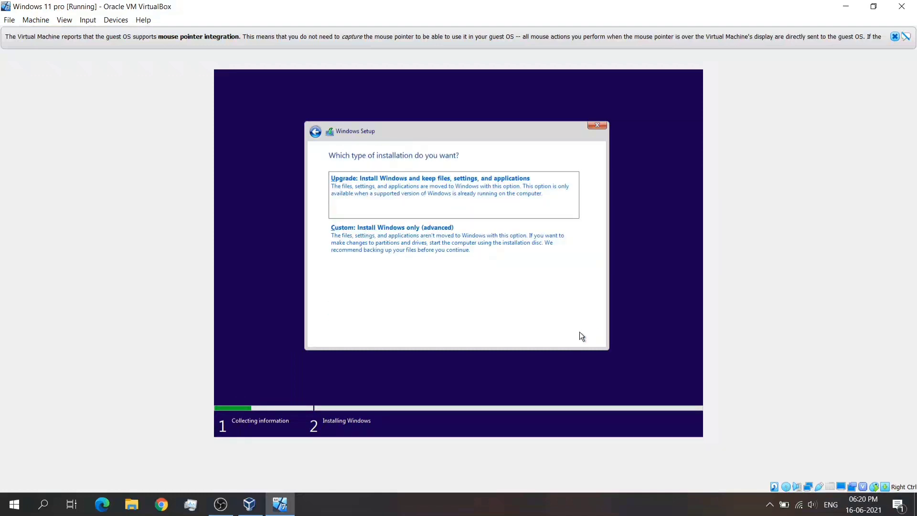
left_click(494, 236)
left_click(495, 237)
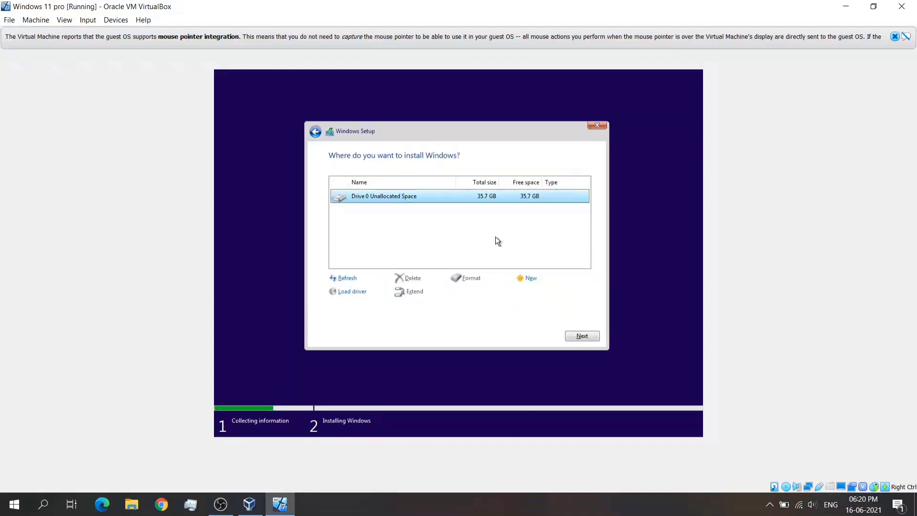
left_click(578, 332)
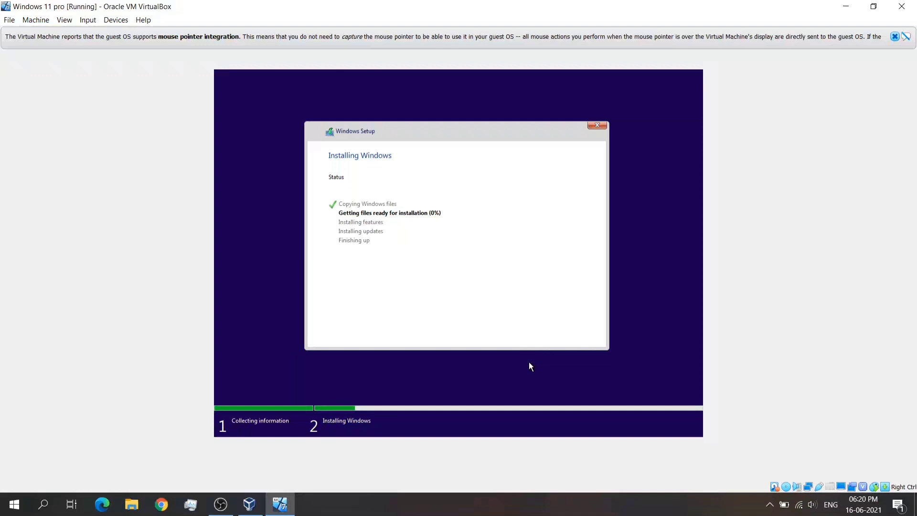
left_click(220, 504)
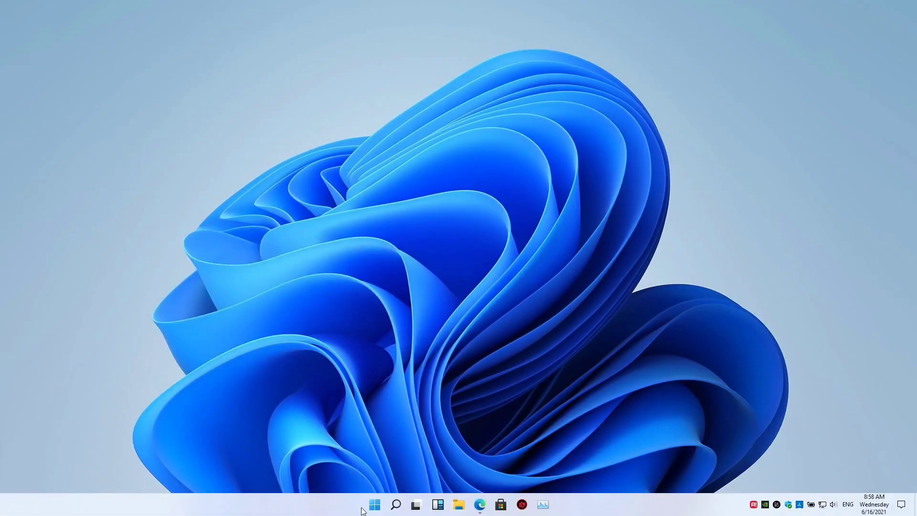
Look through the full app list and the complete recommended list in the Windows 11 Start menu
left_click(374, 504)
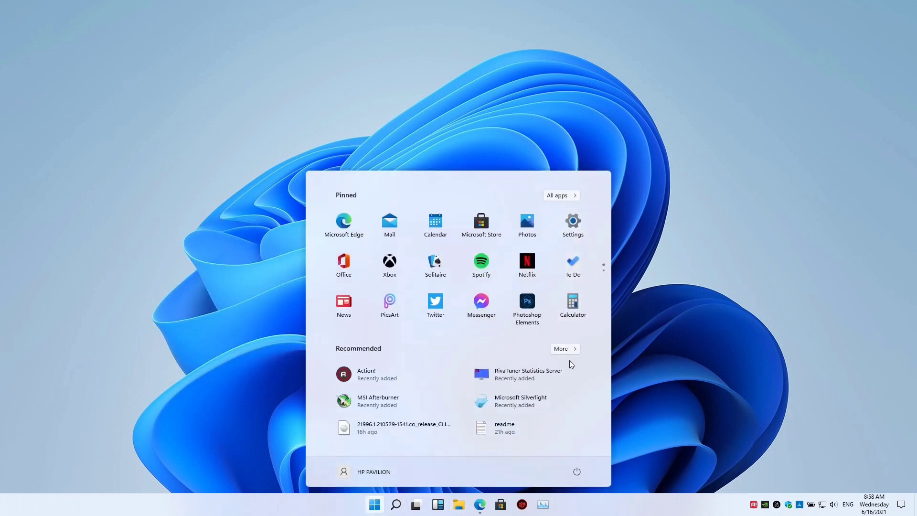
left_click(561, 195)
scroll(520, 290, "down", 20)
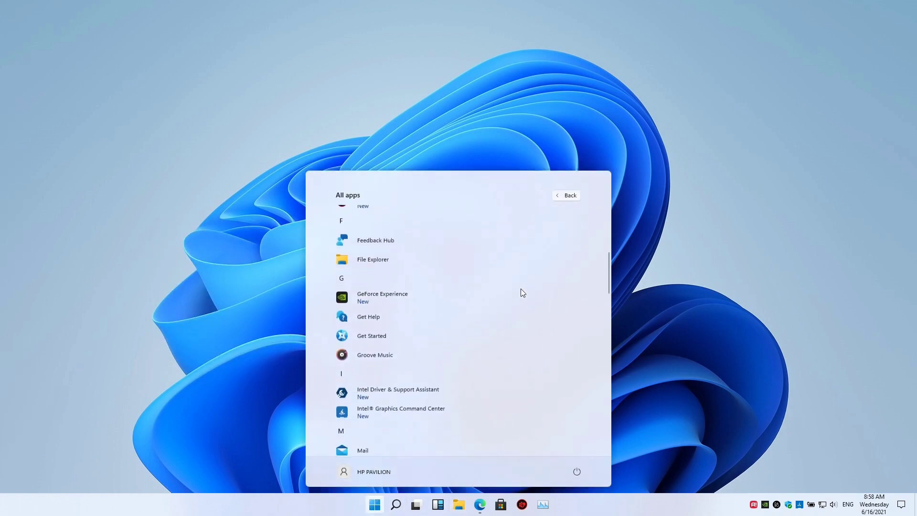
scroll(520, 289, "down", 2)
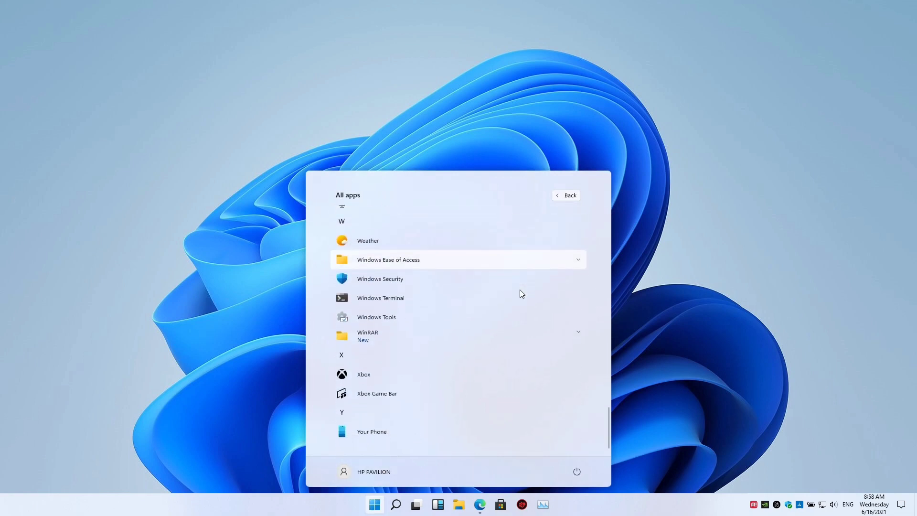
scroll(520, 289, "up", 15)
scroll(525, 266, "up", 10)
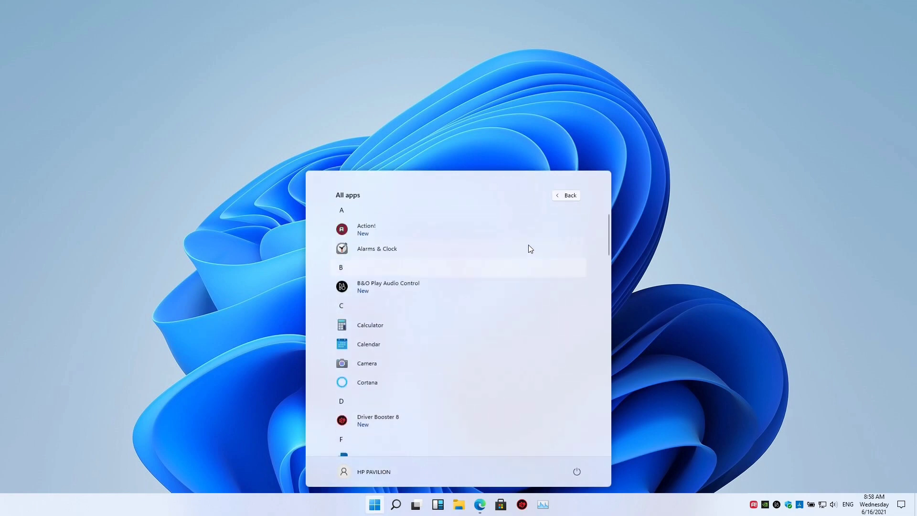
left_click(562, 196)
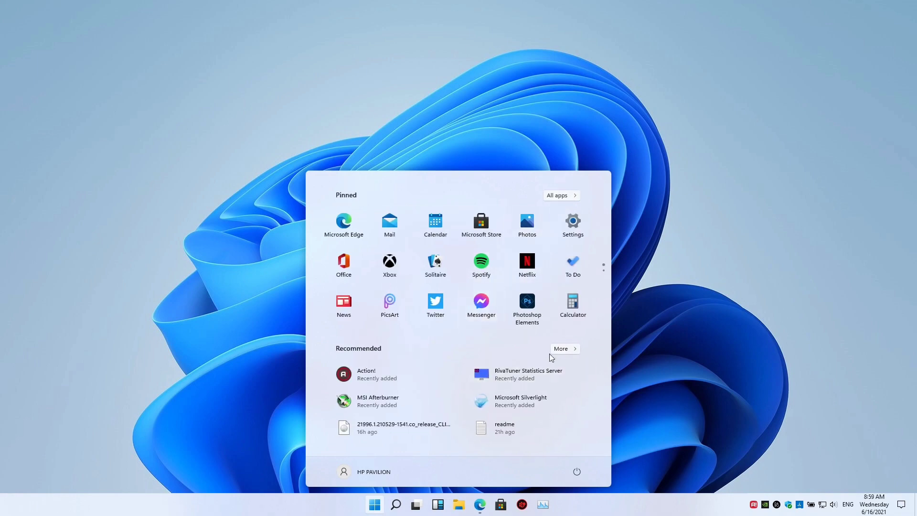
left_click(561, 351)
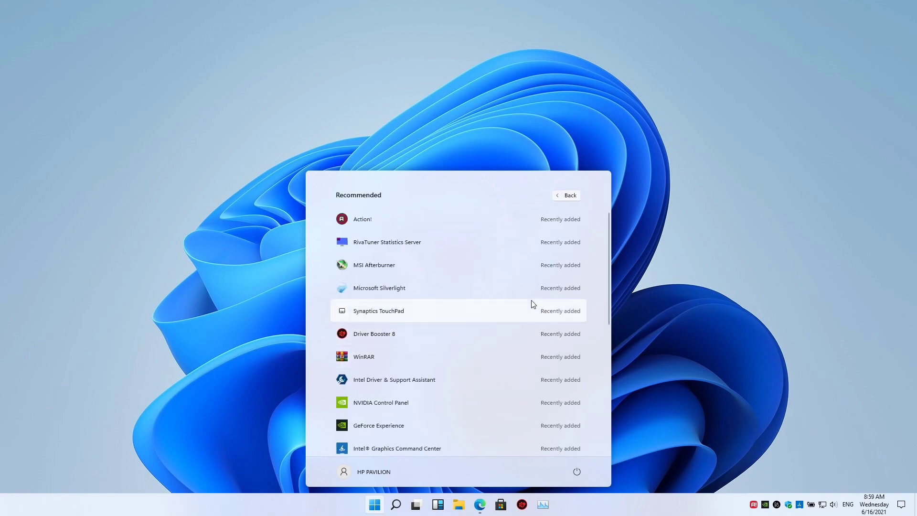
scroll(532, 303, "down", 5)
scroll(530, 300, "up", 5)
left_click(566, 195)
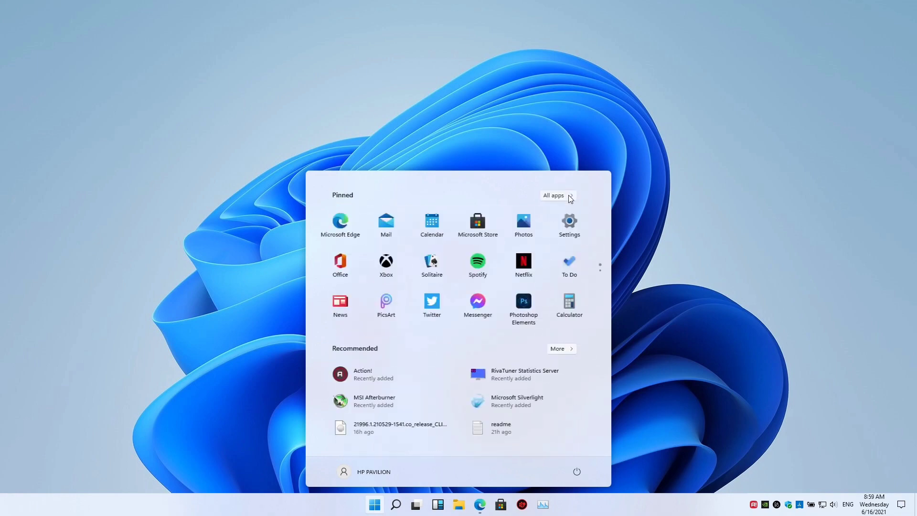
Open Settings and look over its categories and the System display page
left_click(573, 224)
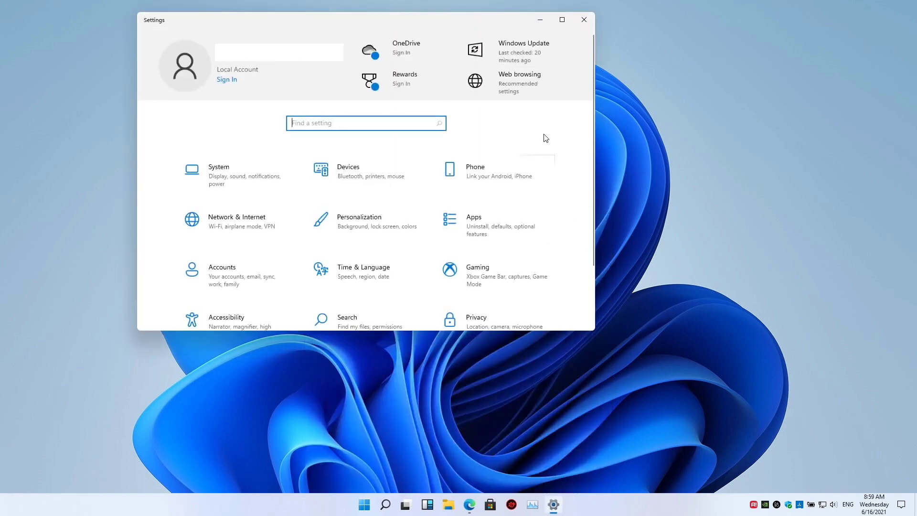
scroll(545, 140, "down", 2)
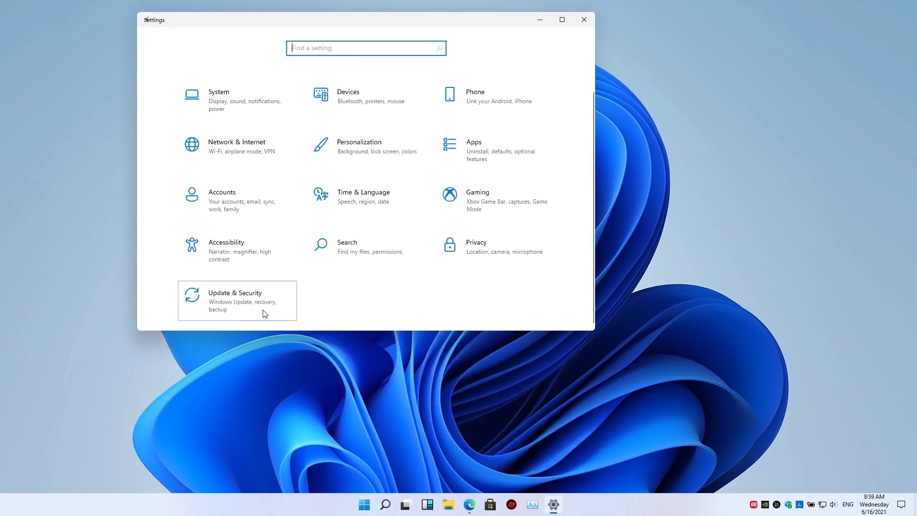
left_click(262, 309)
key("alt+Left")
left_click(213, 175)
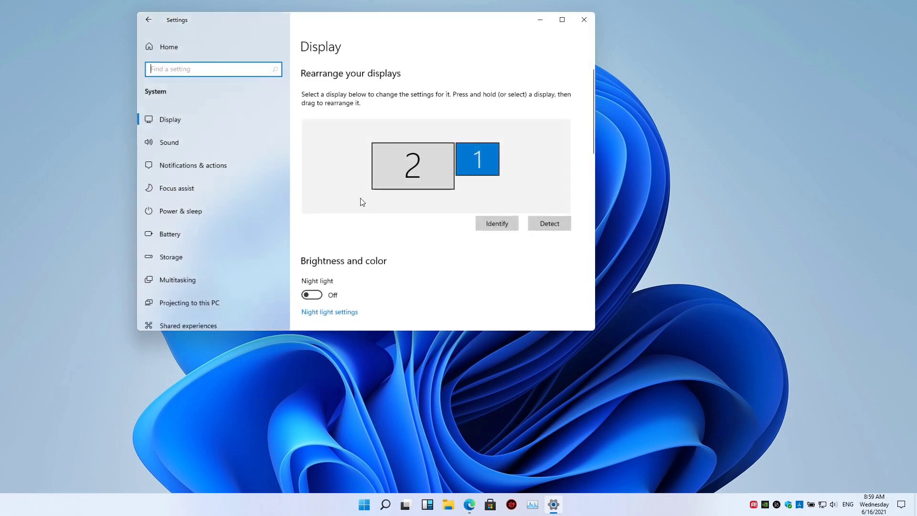
left_click(156, 46)
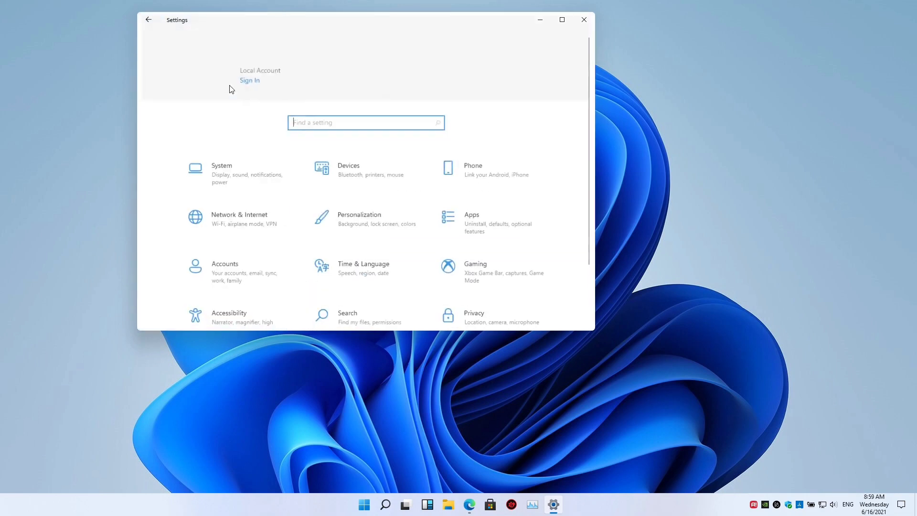
scroll(379, 215, "down", 2)
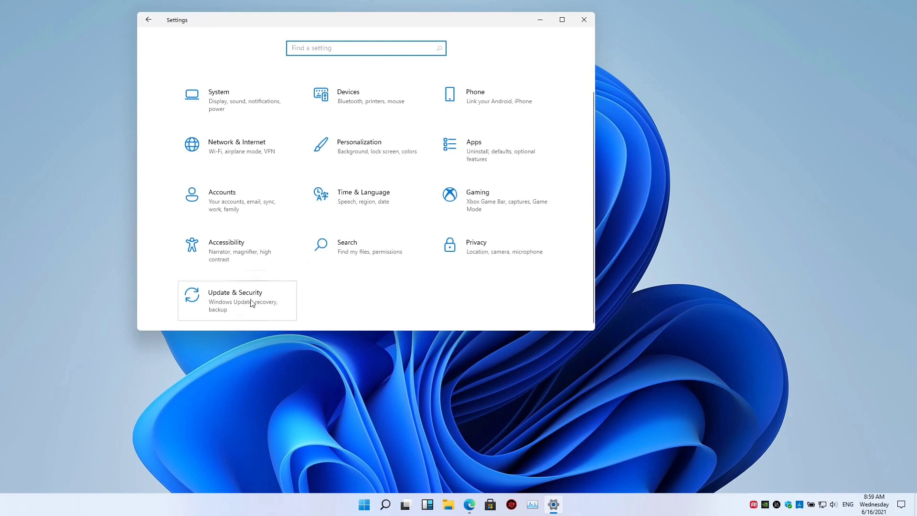
scroll(506, 242, "up", 2)
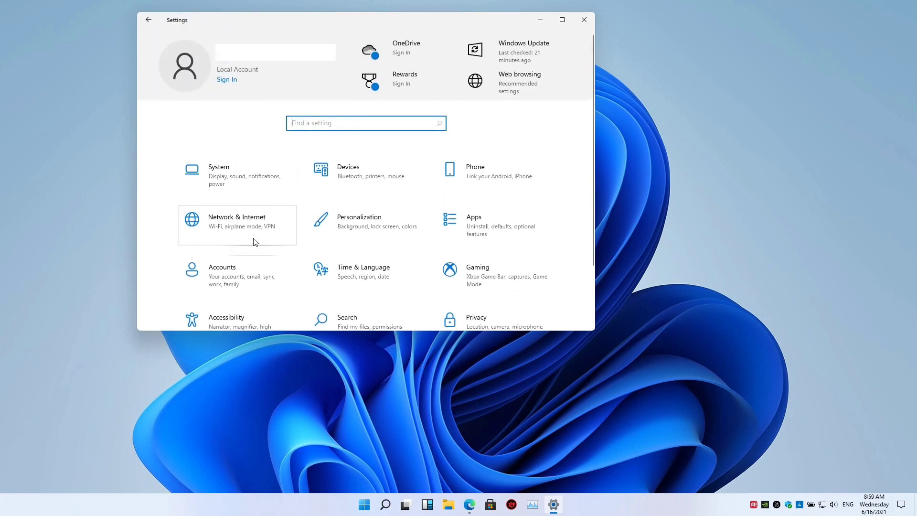
Examine the Background, Colors and Lock screen pages of the Personalization settings
left_click(424, 239)
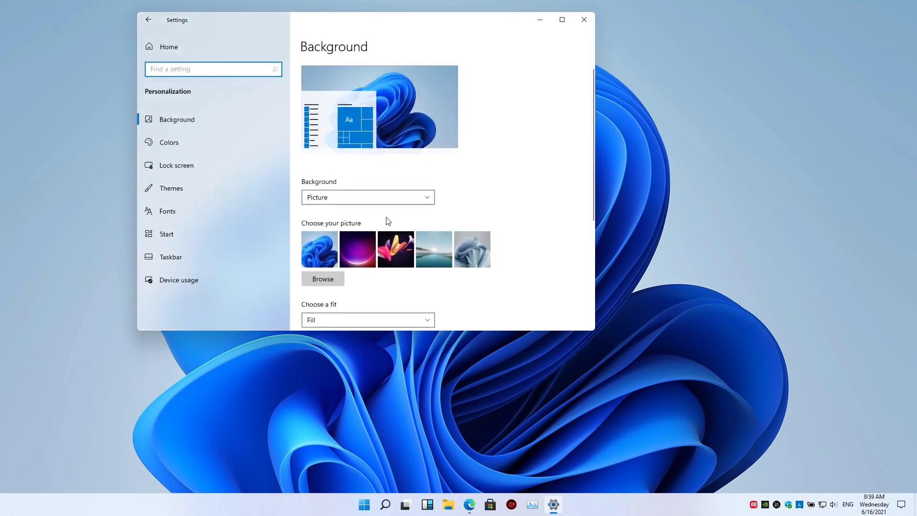
scroll(387, 219, "down", 5)
scroll(388, 220, "up", 5)
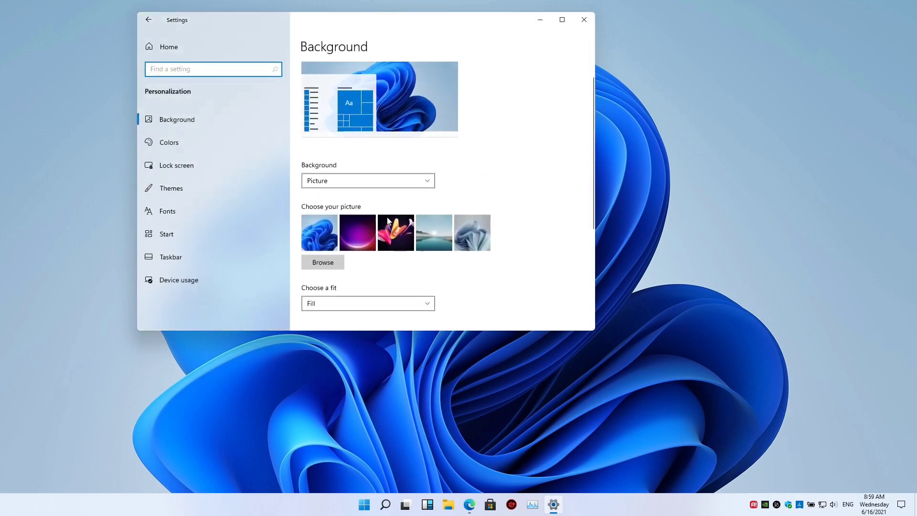
left_click(177, 146)
scroll(480, 191, "down", 5)
scroll(477, 192, "down", 4)
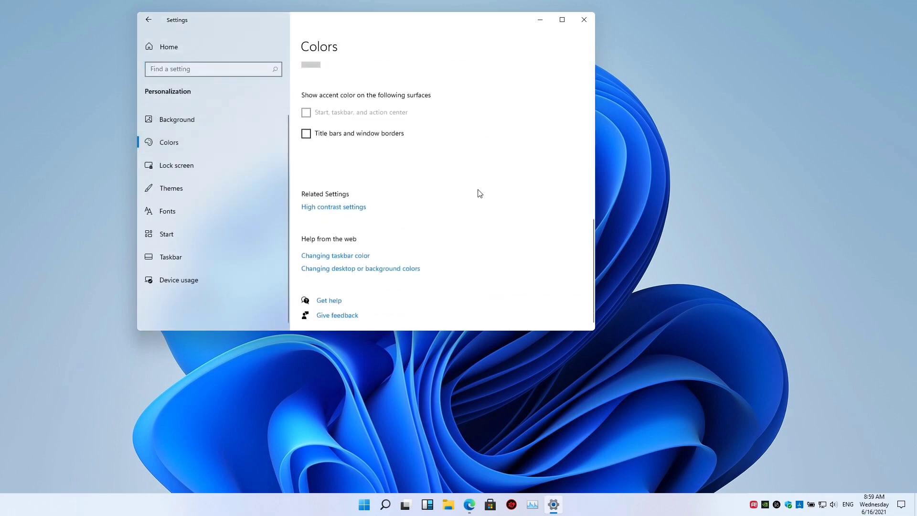
scroll(477, 193, "up", 5)
left_click(228, 165)
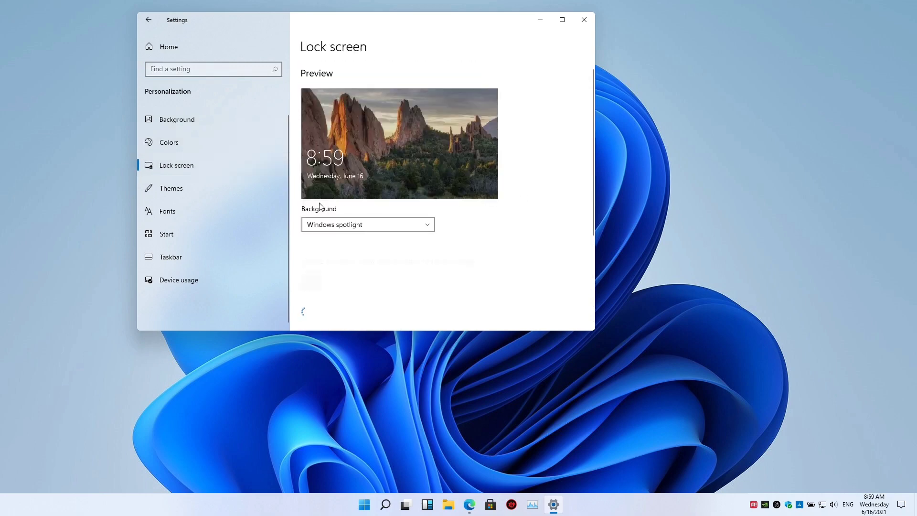
Browse the available desktop themes and apply the Windows (dark) theme
left_click(205, 190)
scroll(562, 194, "down", 4)
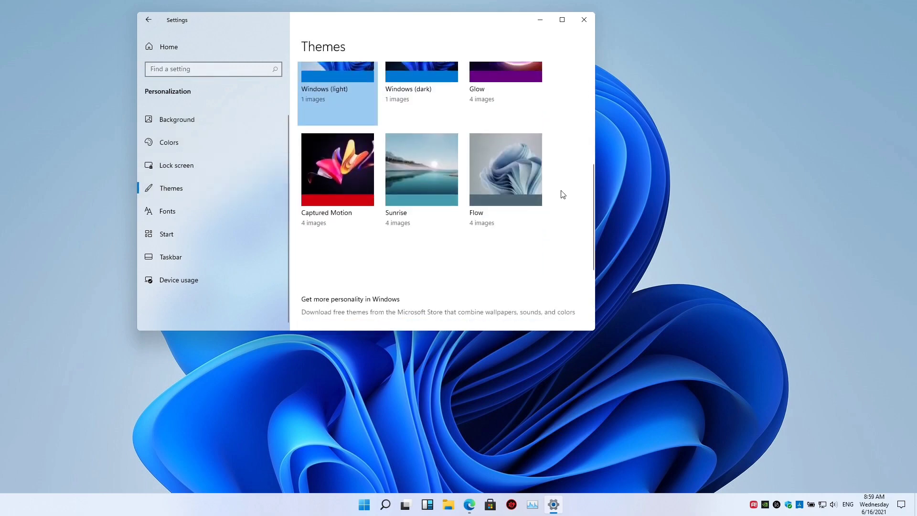
scroll(561, 195, "up", 4)
scroll(556, 199, "down", 1)
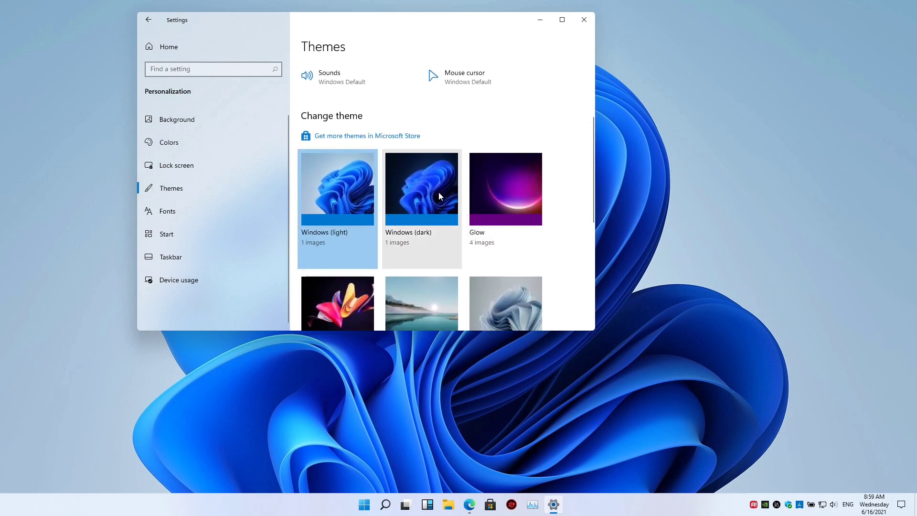
left_click(437, 194)
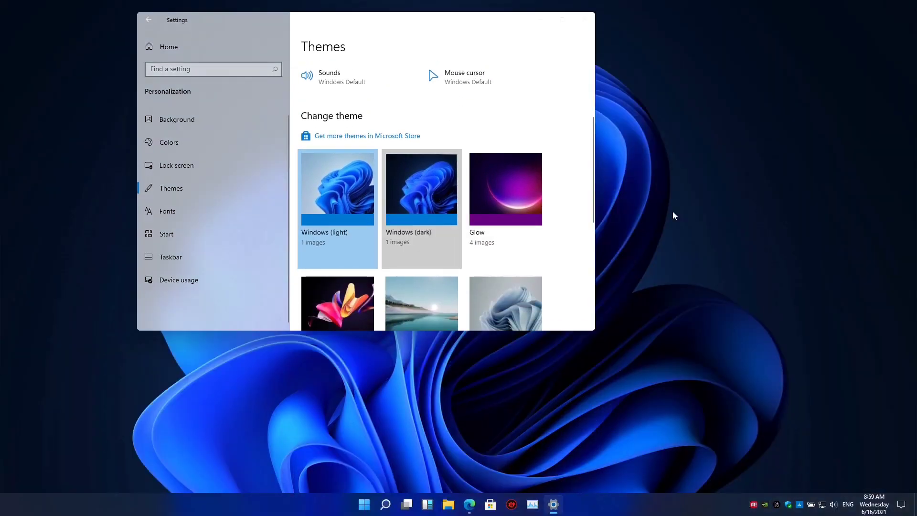
Apply the Glow theme and check how the Start menu looks with it
scroll(521, 248, "down", 5)
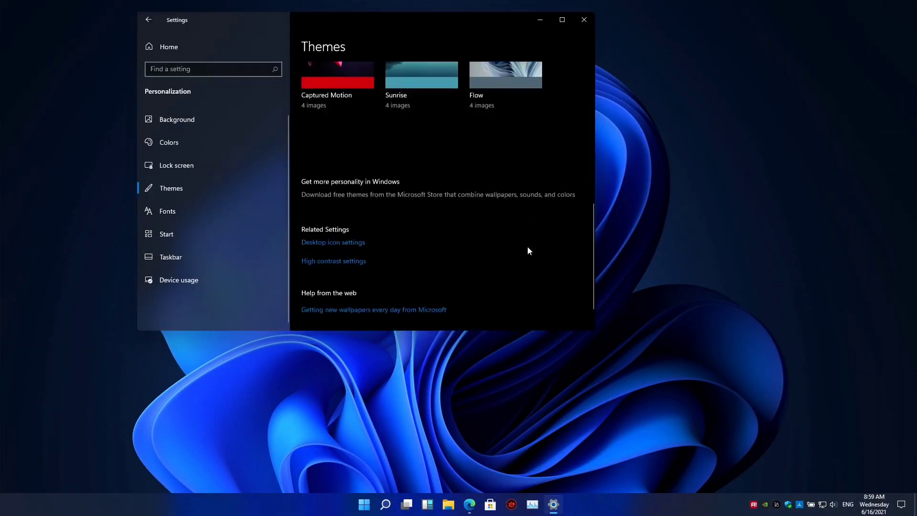
scroll(526, 248, "up", 5)
scroll(516, 250, "down", 2)
left_click(506, 252)
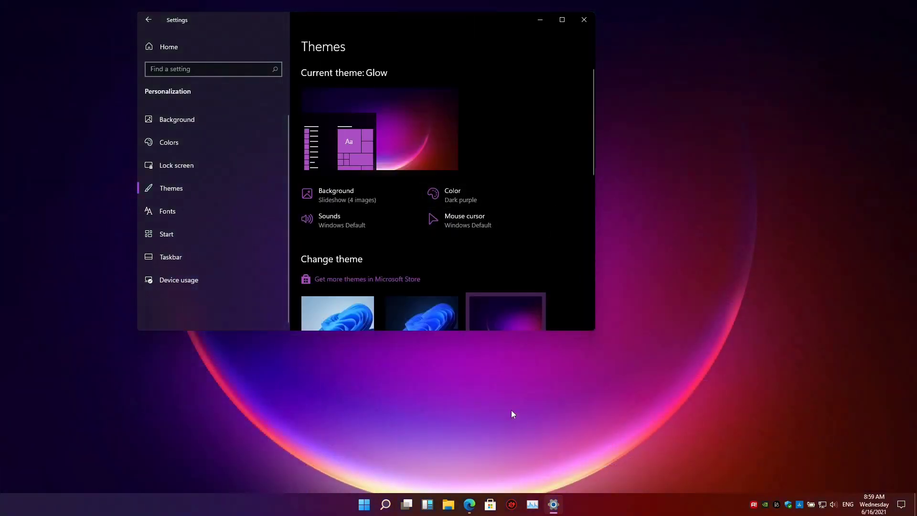
key("super")
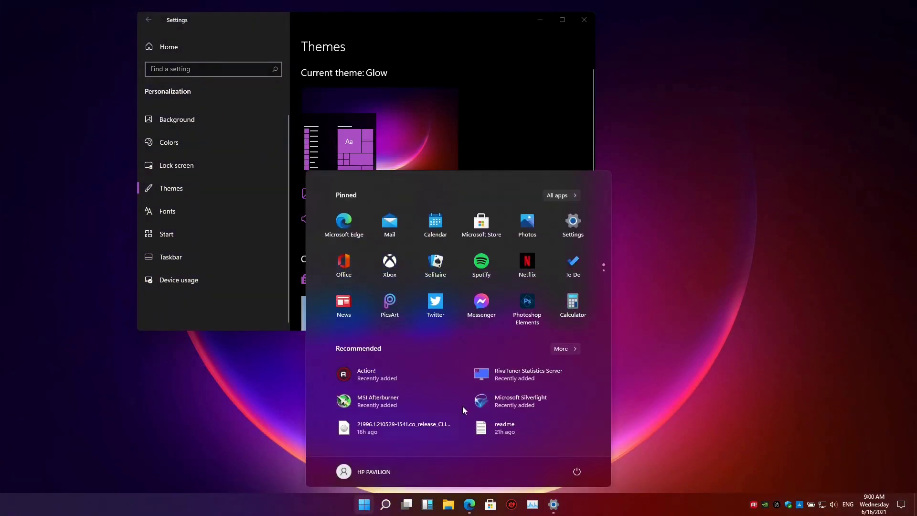
scroll(562, 315, "down", 1)
left_click(361, 509)
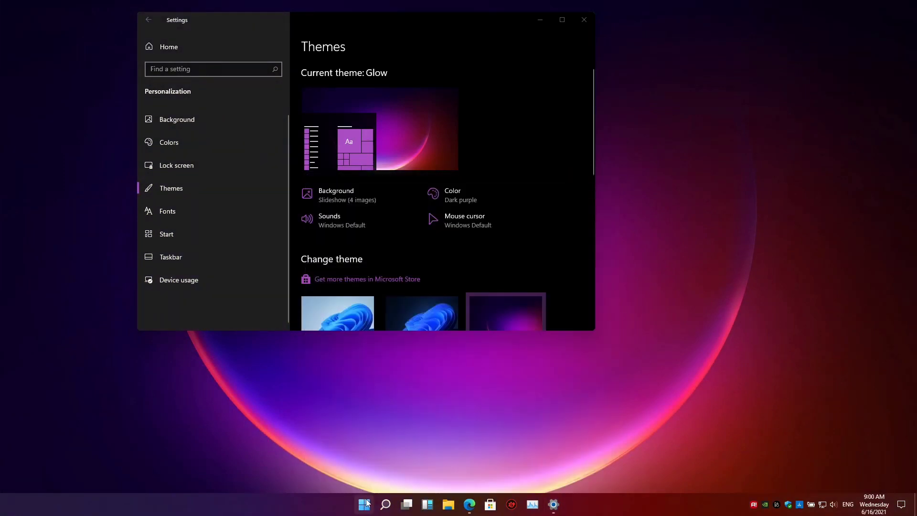
Apply the Captured Motion theme and open the Start menu to view it with the new look
scroll(485, 247, "down", 5)
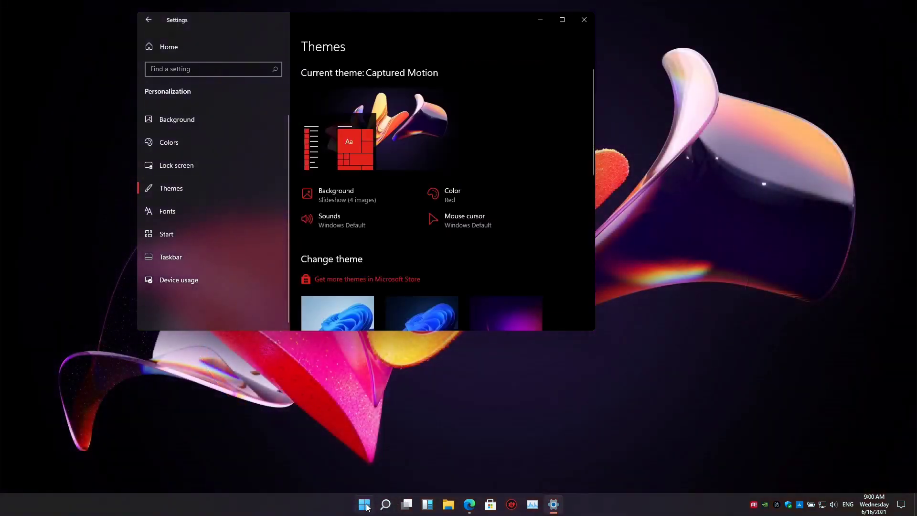
left_click(365, 506)
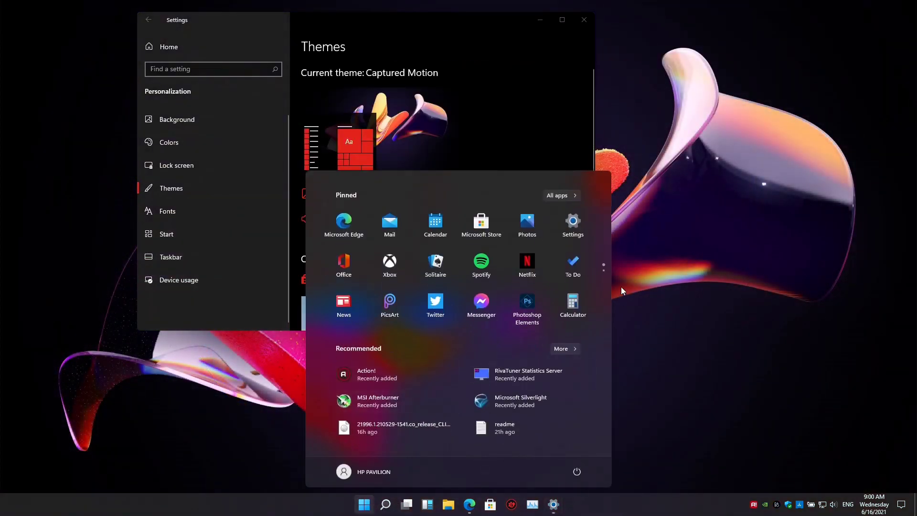
Look through the pinned apps and the All apps list in the Start menu, and close the menu
scroll(588, 324, "down", 1)
scroll(588, 323, "up", 1)
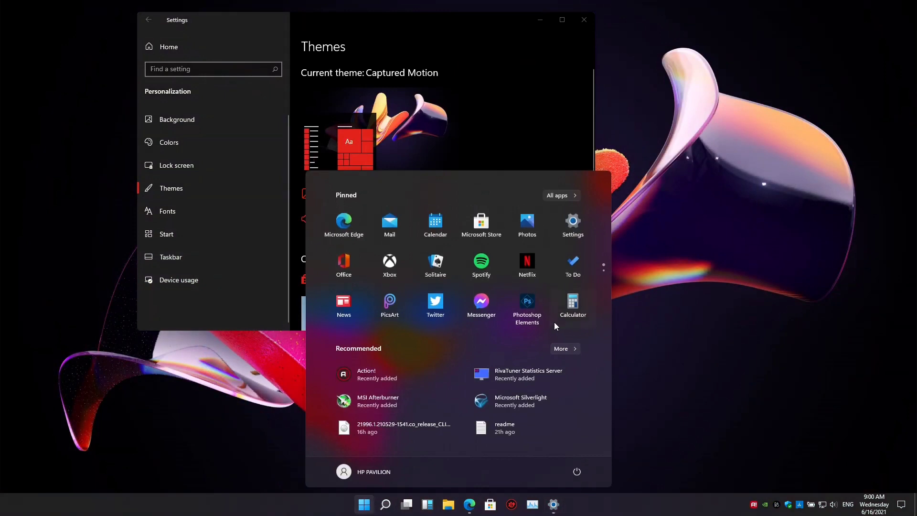
left_click(570, 199)
scroll(508, 301, "down", 5)
scroll(507, 301, "up", 5)
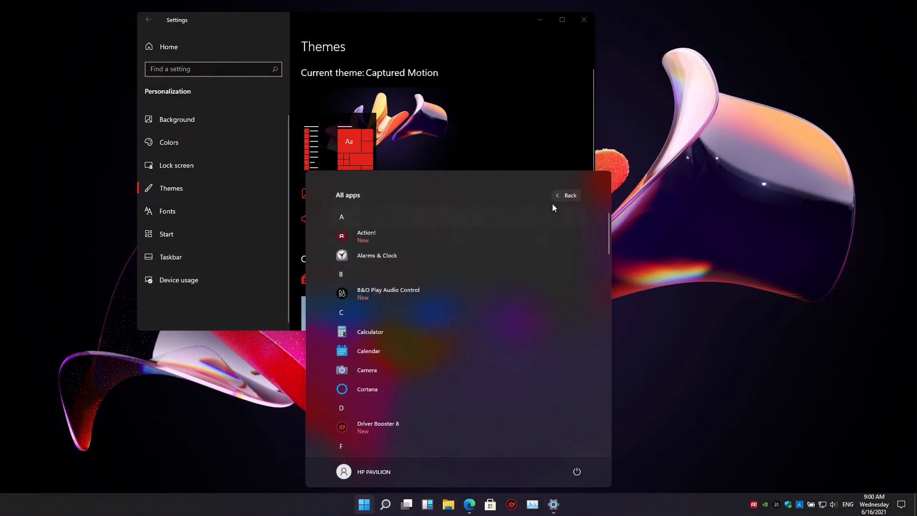
left_click(556, 196)
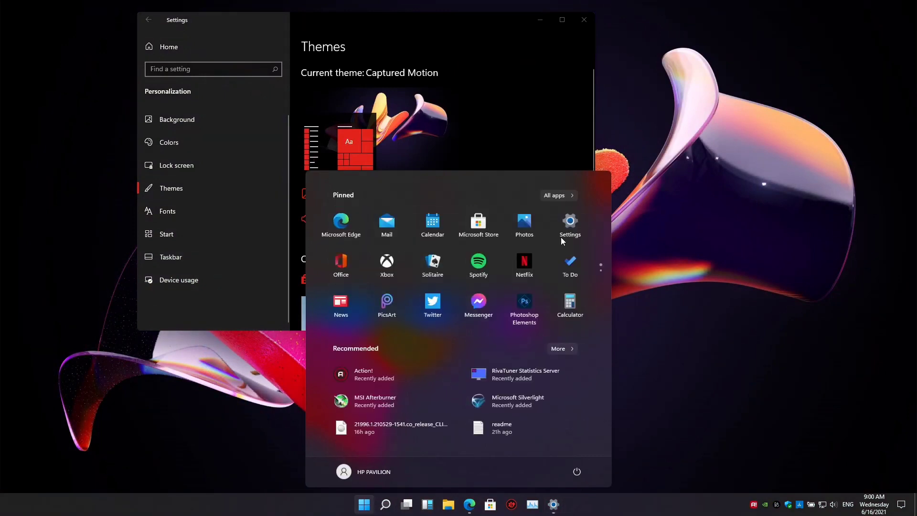
left_click(363, 504)
Apply the Sunrise theme and check how the Start menu looks with it
scroll(398, 255, "down", 5)
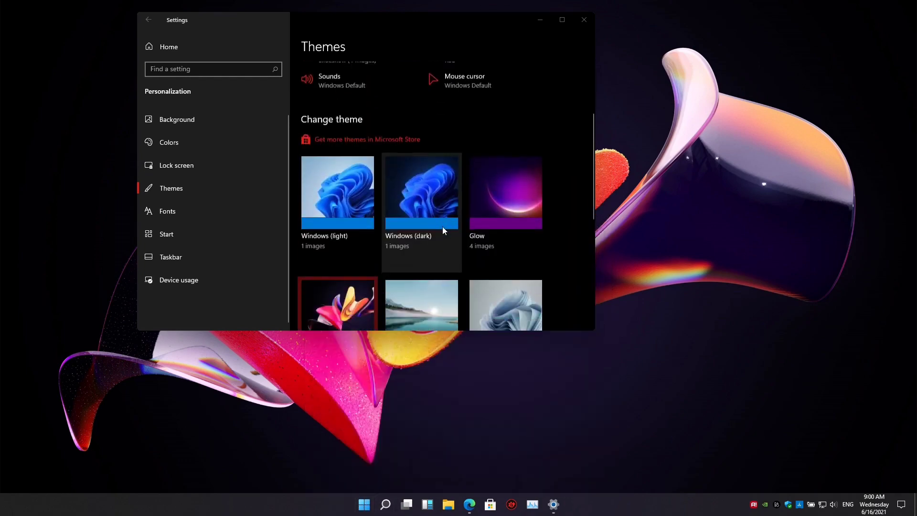
left_click(428, 259)
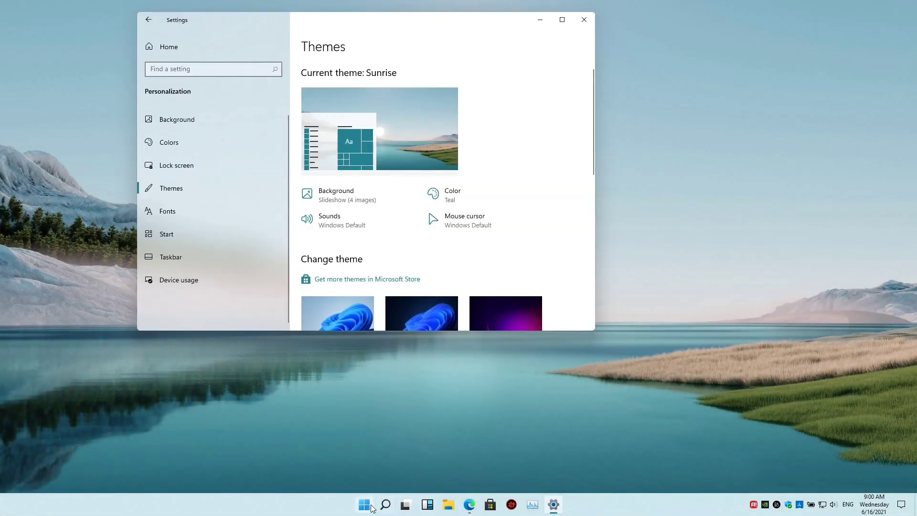
scroll(506, 194, "down", 10)
scroll(504, 198, "up", 9)
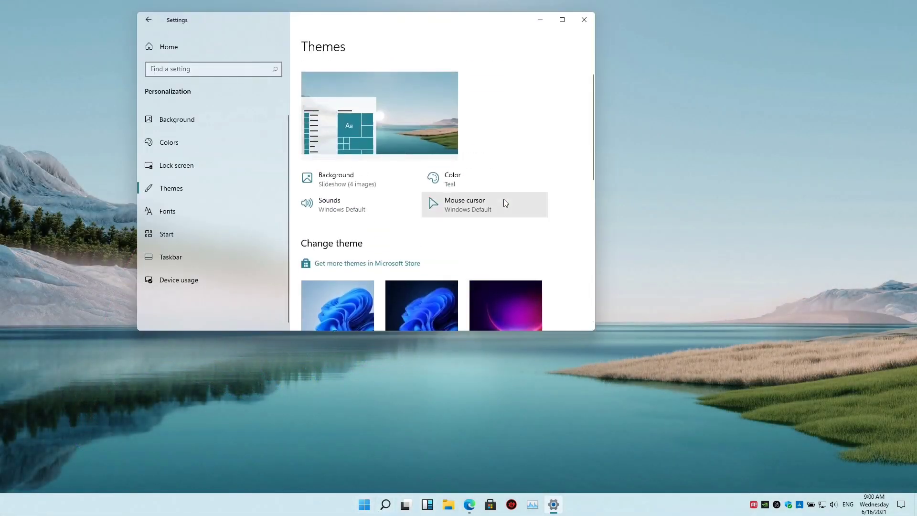
left_click(363, 504)
scroll(597, 277, "down", 1)
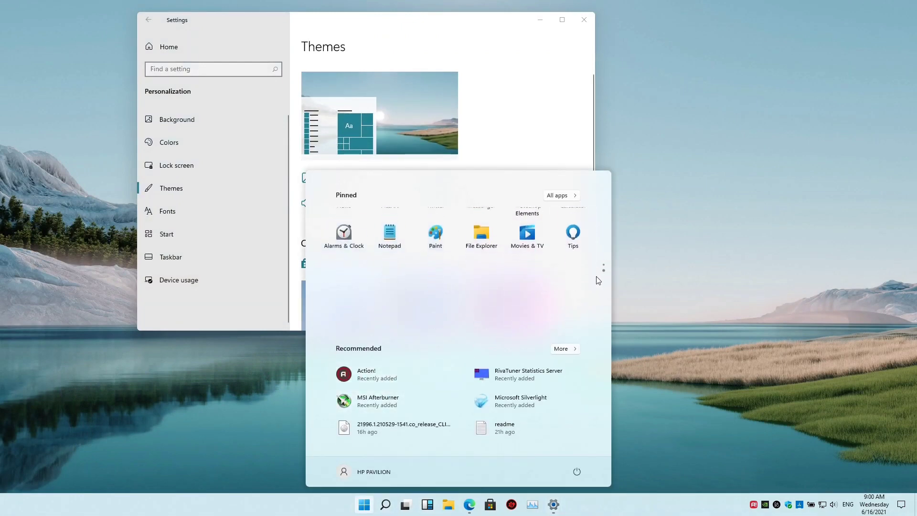
scroll(547, 202, "up", 1)
left_click(552, 99)
Apply the Flow theme and look over the rest of the Themes page
scroll(492, 251, "down", 1)
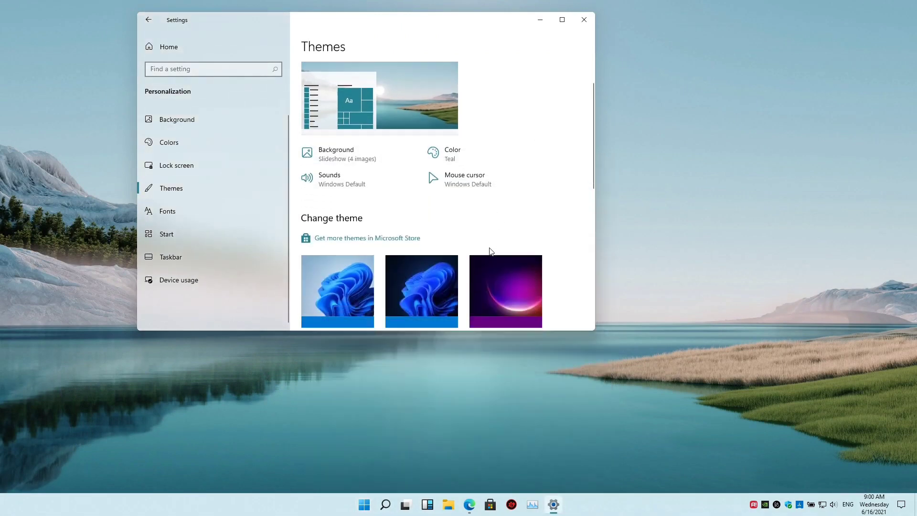
scroll(489, 244, "down", 5)
left_click(507, 174)
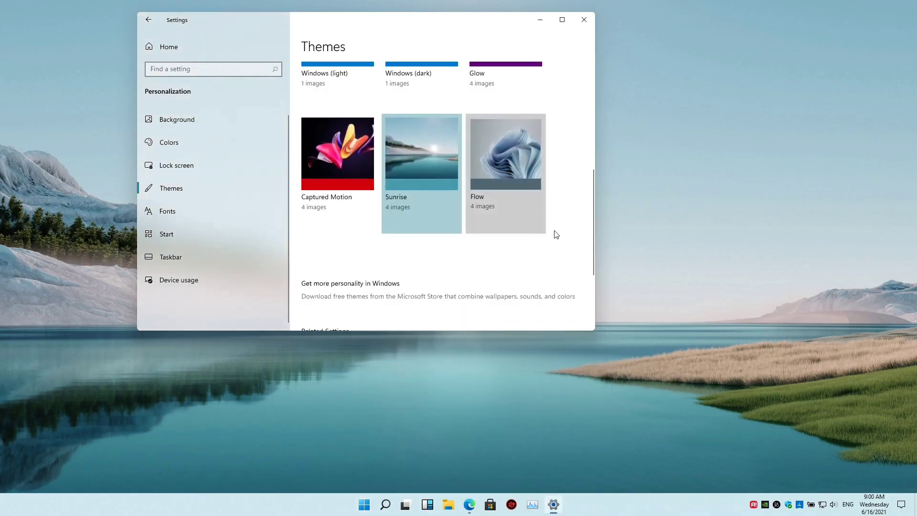
scroll(543, 219, "down", 5)
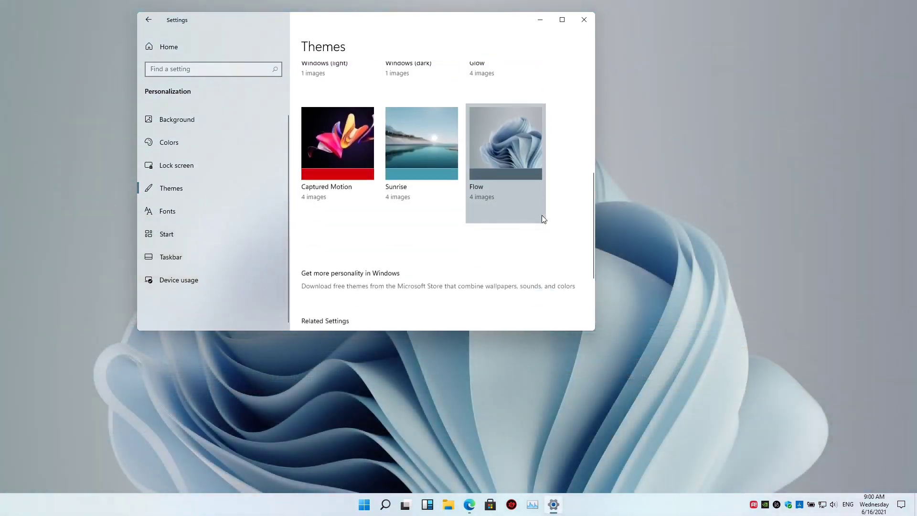
scroll(543, 219, "down", 1)
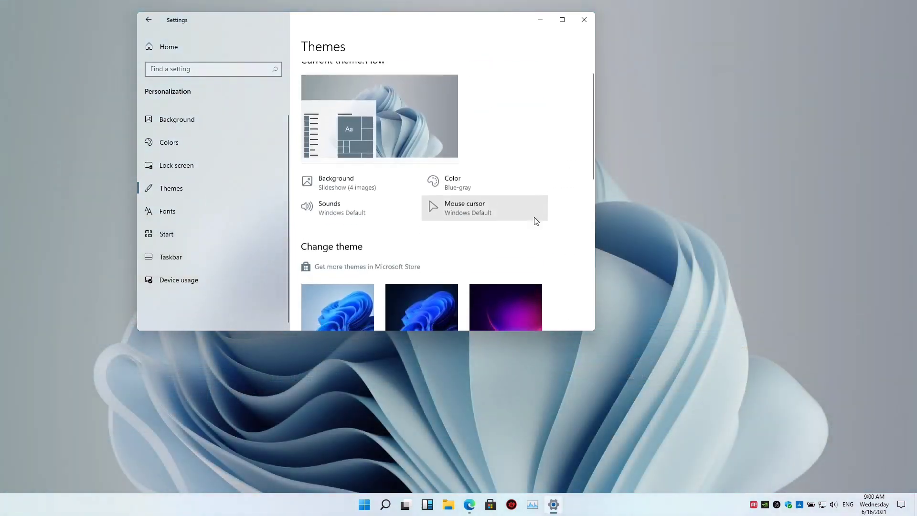
scroll(521, 222, "down", 5)
scroll(509, 220, "down", 5)
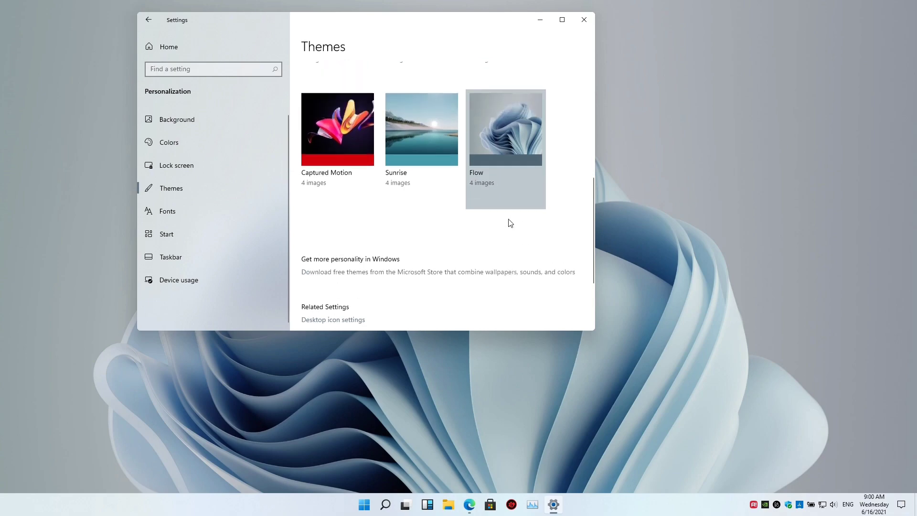
scroll(510, 223, "down", 7)
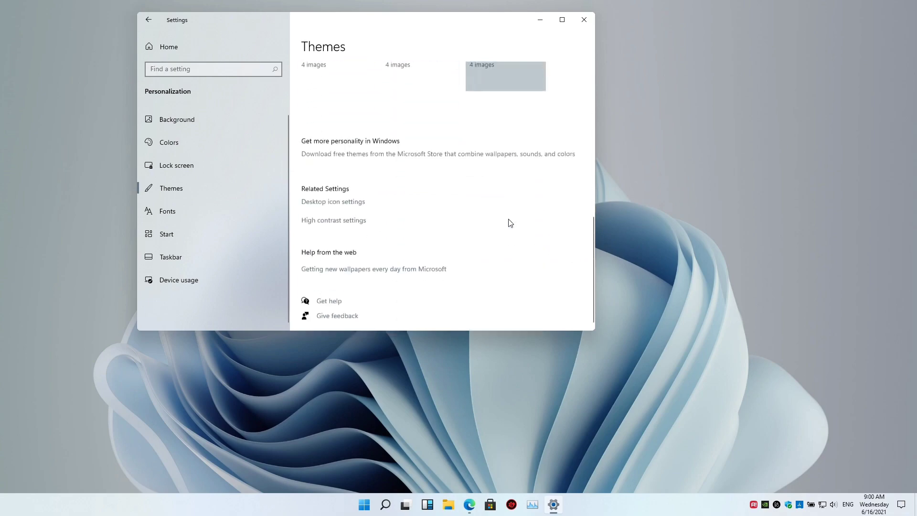
scroll(510, 223, "up", 8)
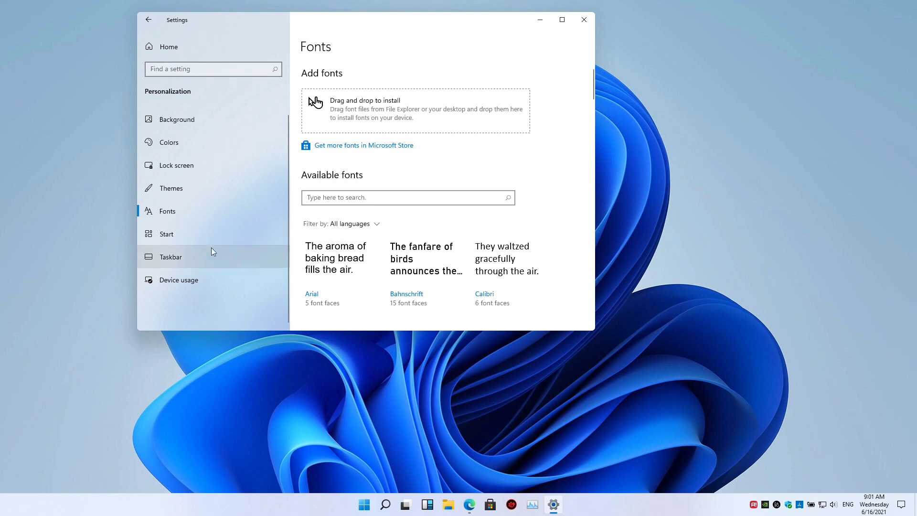
Examine the Start, Taskbar and Device usage pages of the Personalization settings and return to the Settings home page
left_click(214, 237)
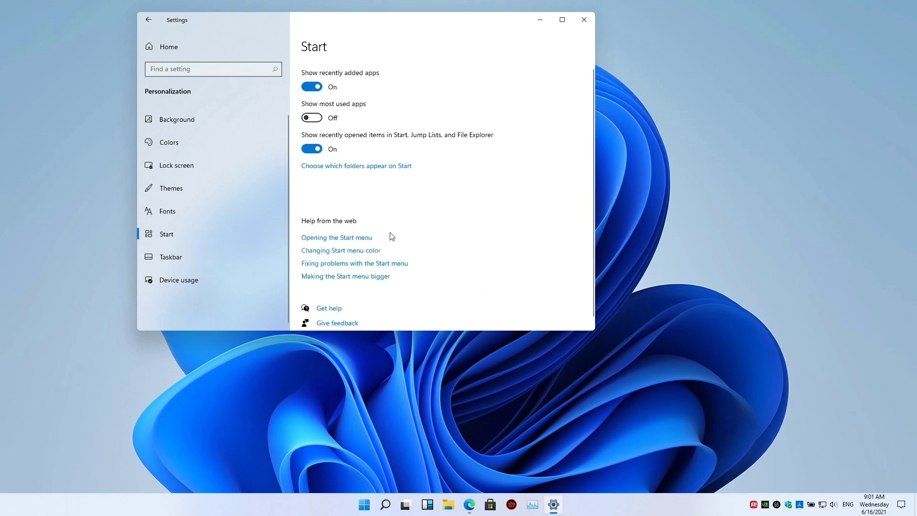
left_click(197, 263)
left_click(190, 280)
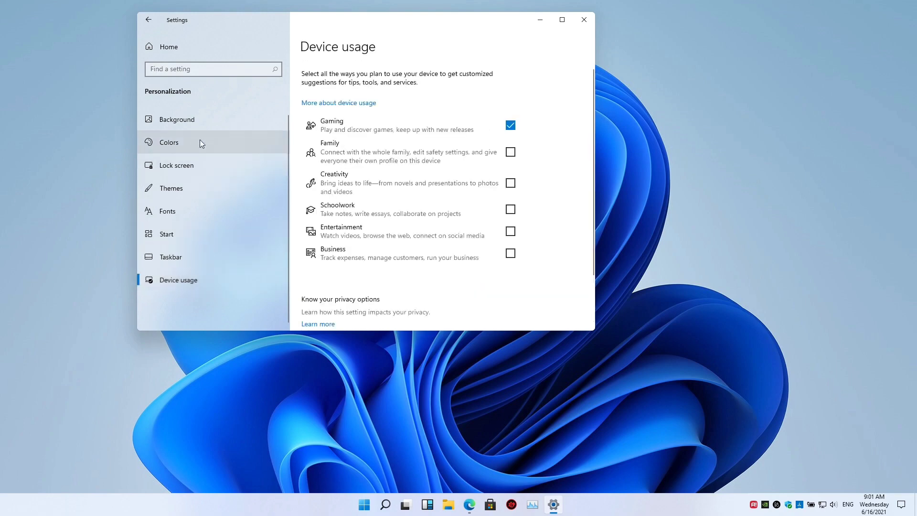
left_click(194, 120)
left_click(171, 47)
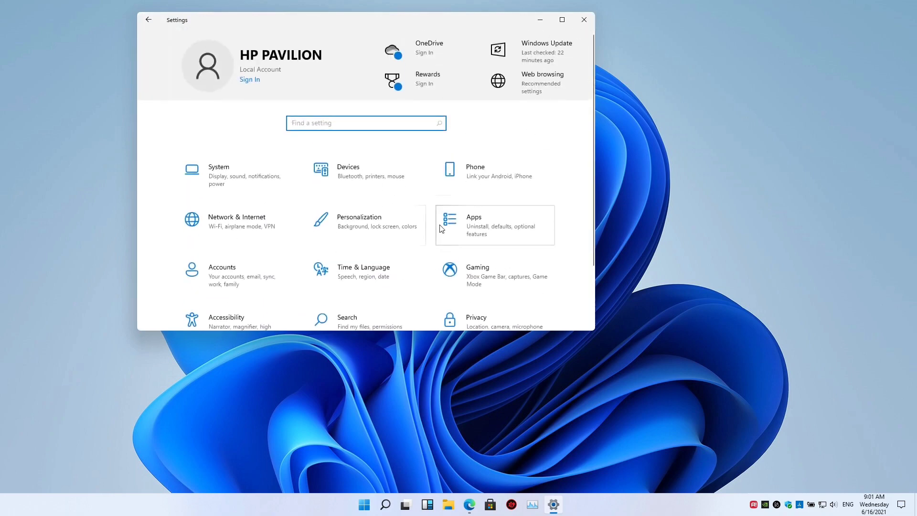
Examine the Apps & features settings and browse the list of installed apps
left_click(475, 230)
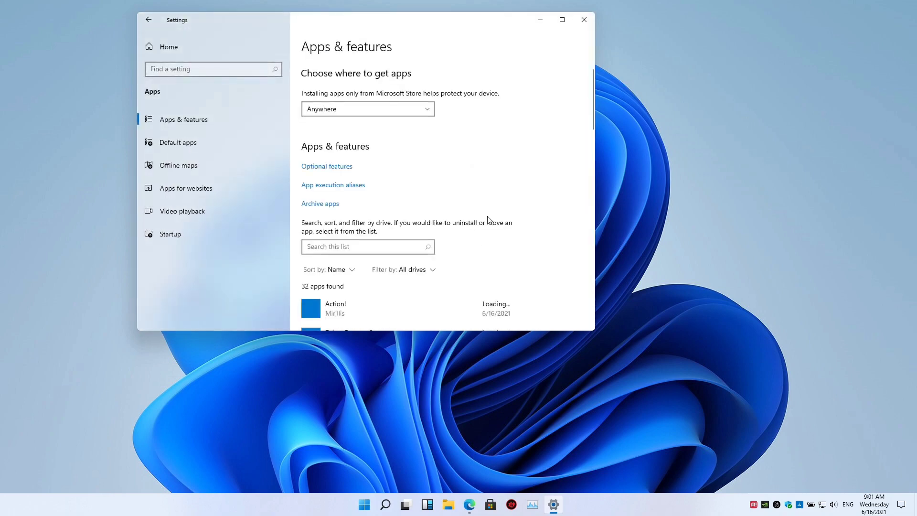
scroll(533, 165, "down", 15)
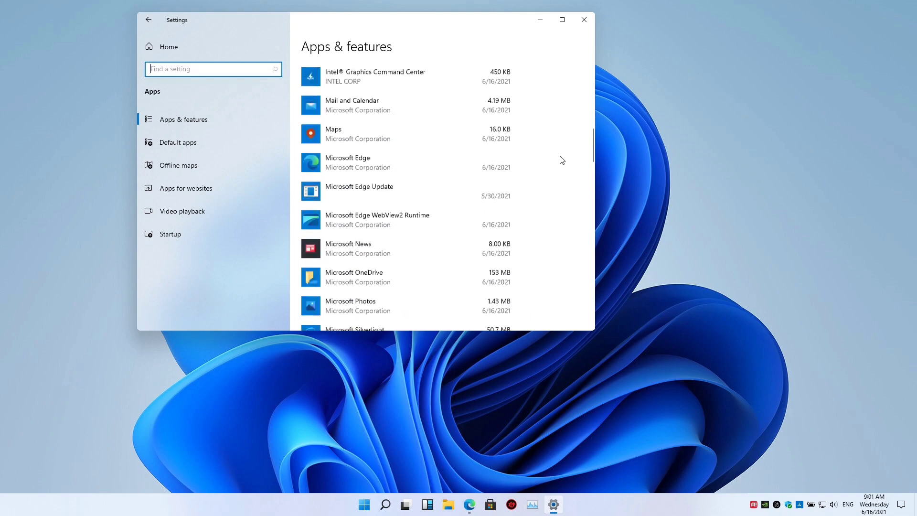
scroll(559, 160, "down", 3)
scroll(559, 160, "up", 10)
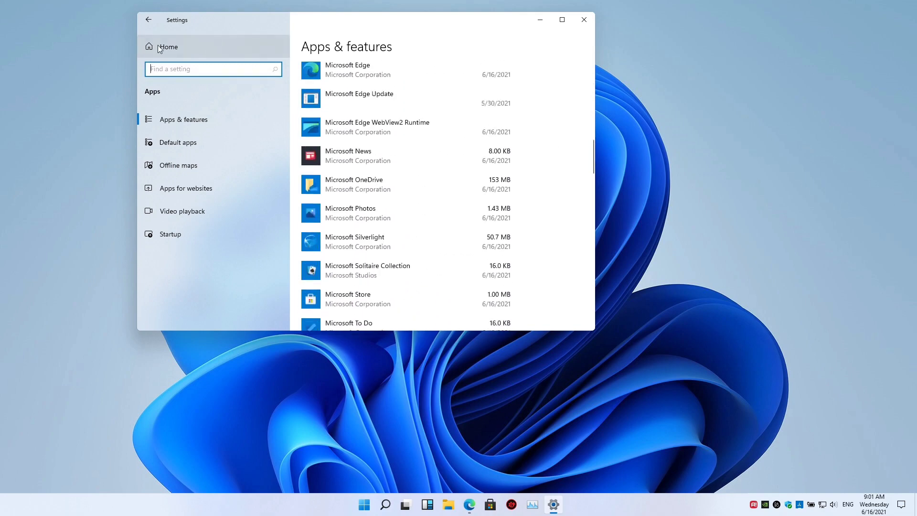
Examine the Network & Internet status page and the Your Phone page of Settings
left_click(169, 46)
left_click(241, 220)
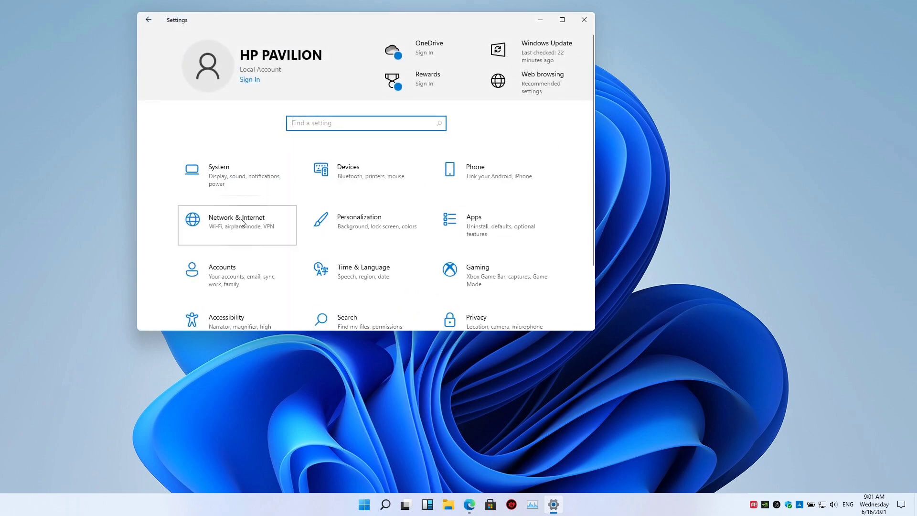
scroll(524, 188, "down", 10)
scroll(524, 188, "up", 10)
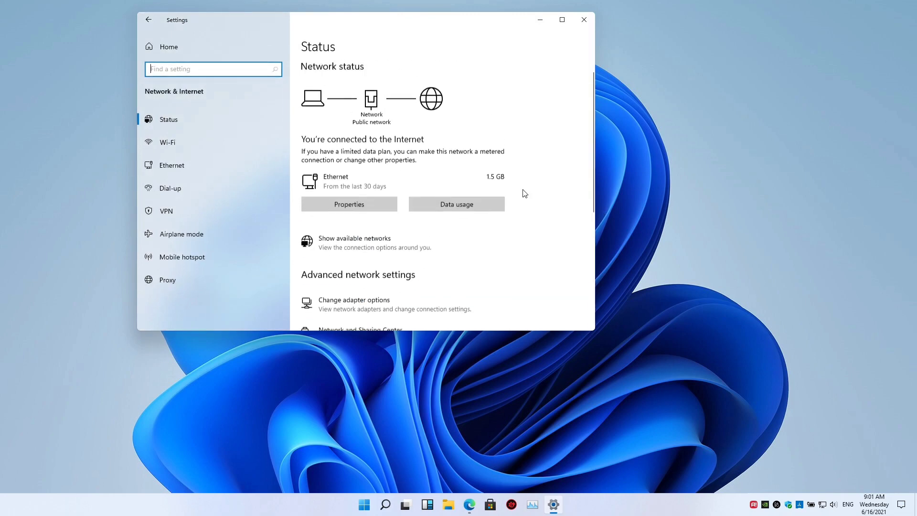
left_click(165, 48)
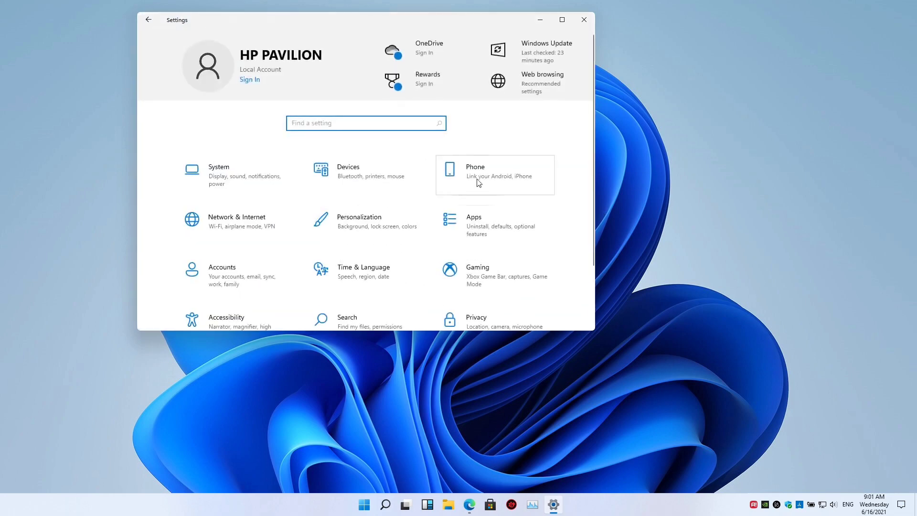
left_click(480, 182)
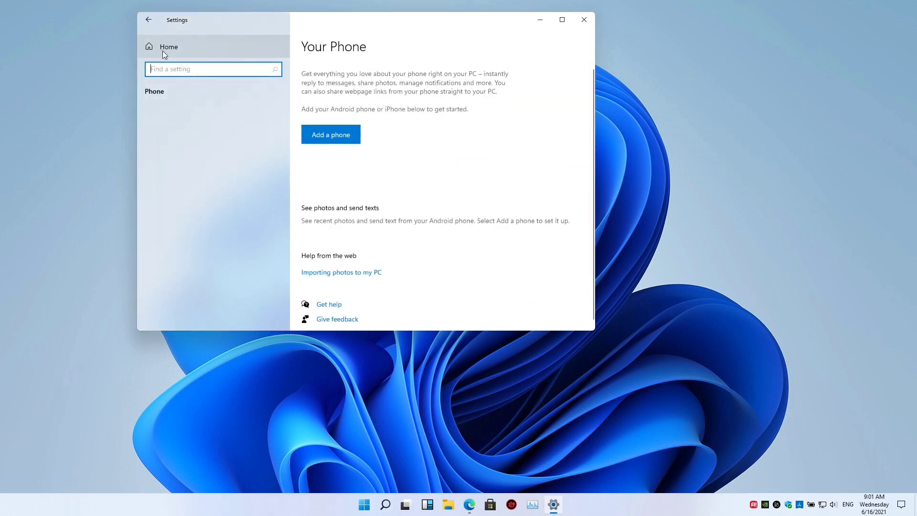
Examine the Gaming settings, including the Xbox Game Bar, Game Mode and Xbox Networking pages
left_click(162, 51)
left_click(451, 197)
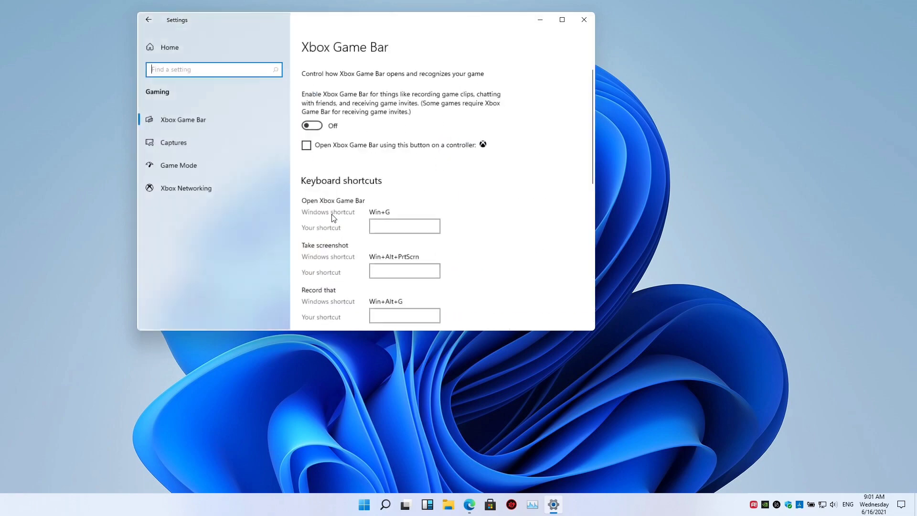
scroll(400, 225, "down", 1)
scroll(400, 225, "down", 5)
scroll(423, 235, "up", 6)
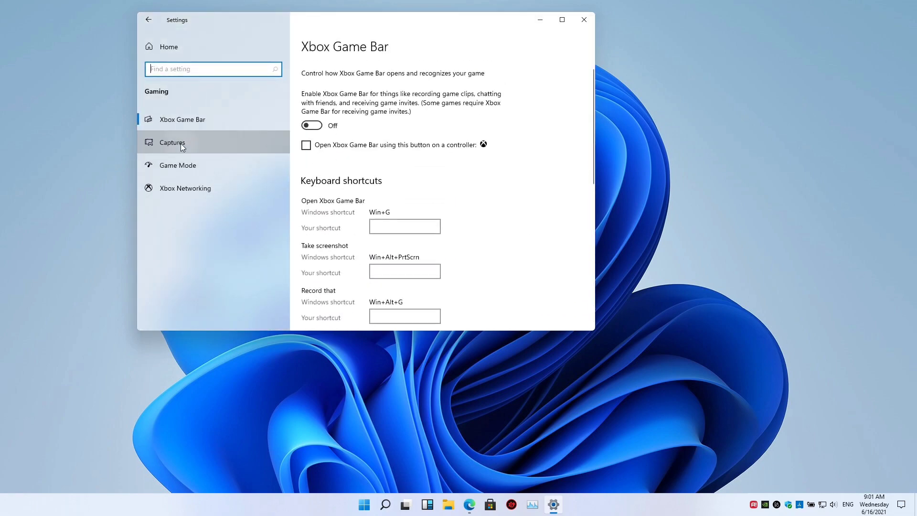
left_click(204, 166)
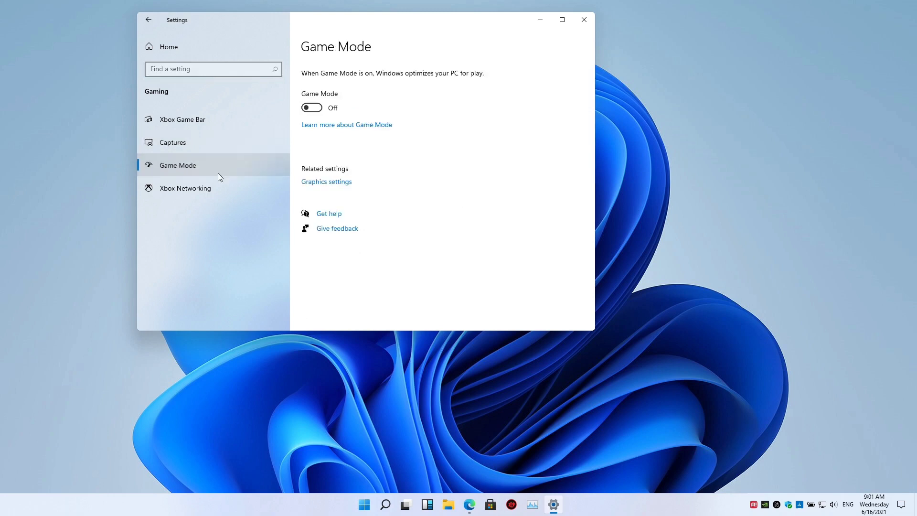
left_click(205, 190)
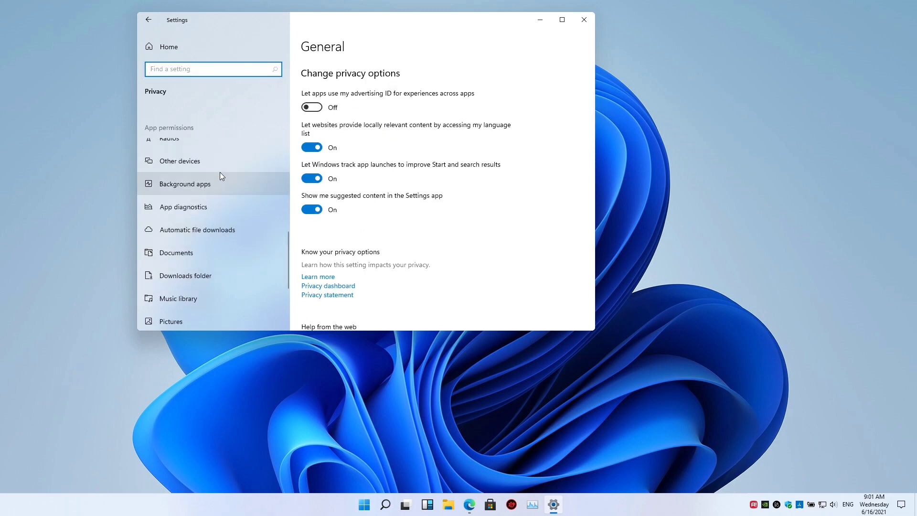
Review which apps may run in the background in the Privacy settings and close Settings
left_click(219, 178)
scroll(480, 210, "down", 8)
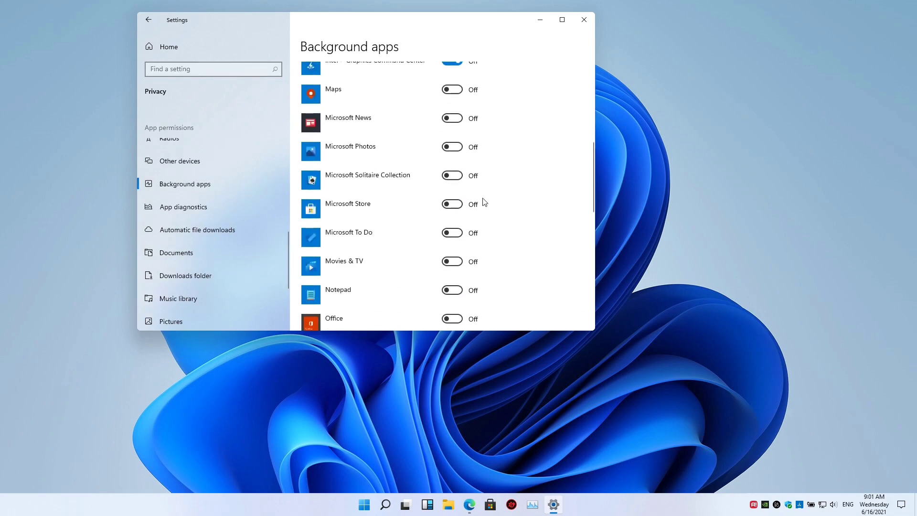
scroll(496, 157, "up", 8)
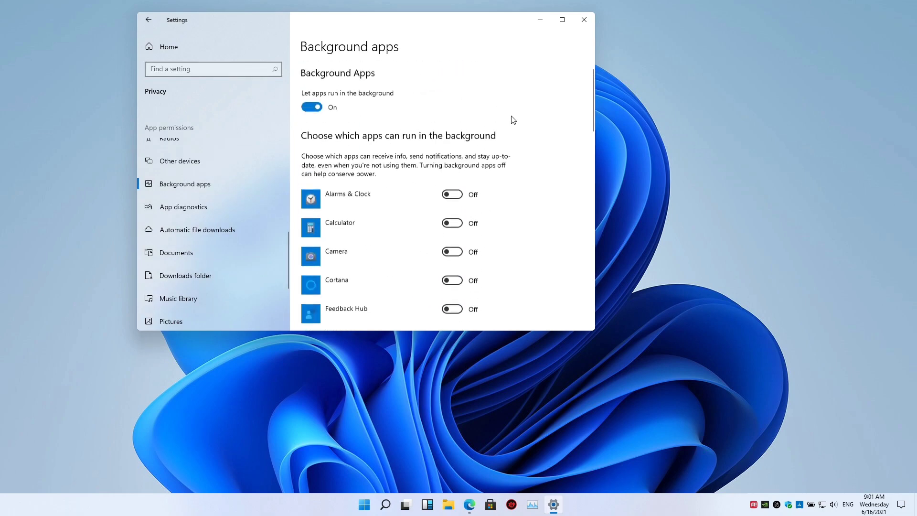
left_click(579, 25)
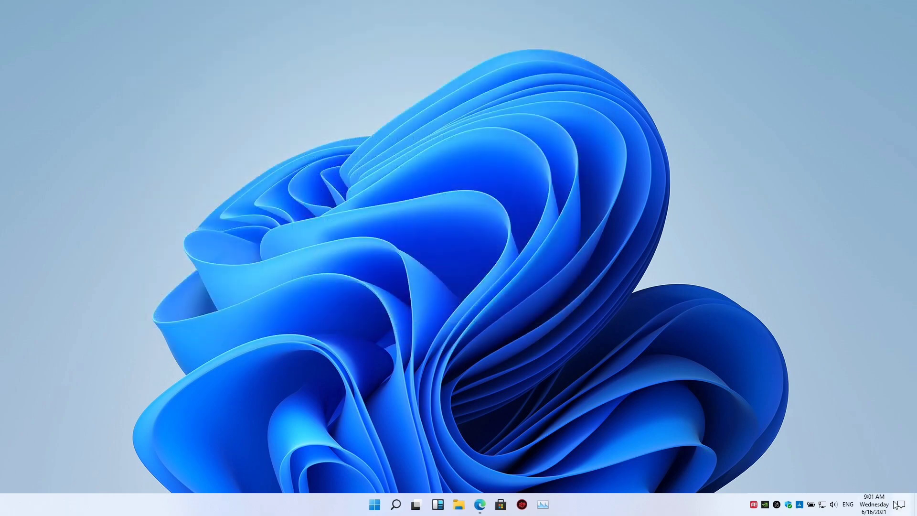
Look over the notification center and its quick actions, close it and open the clock and calendar flyout
left_click(900, 504)
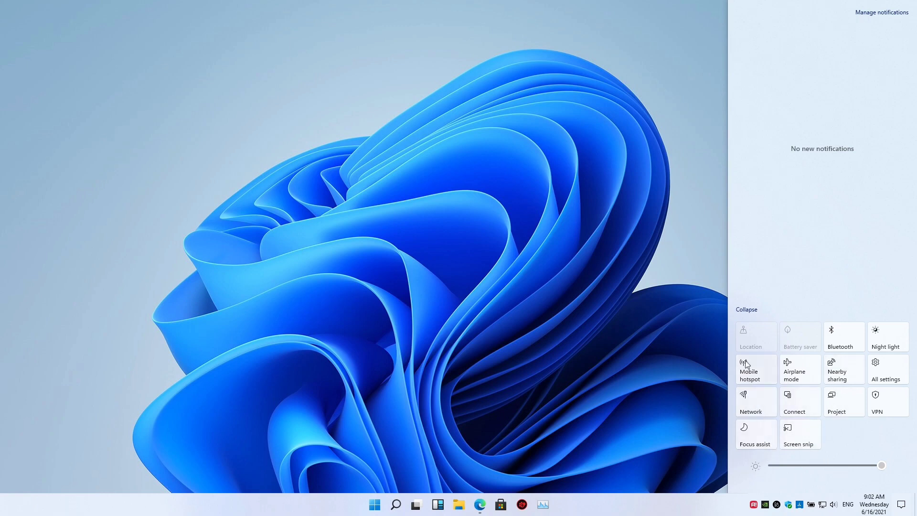
left_click(741, 309)
left_click(748, 437)
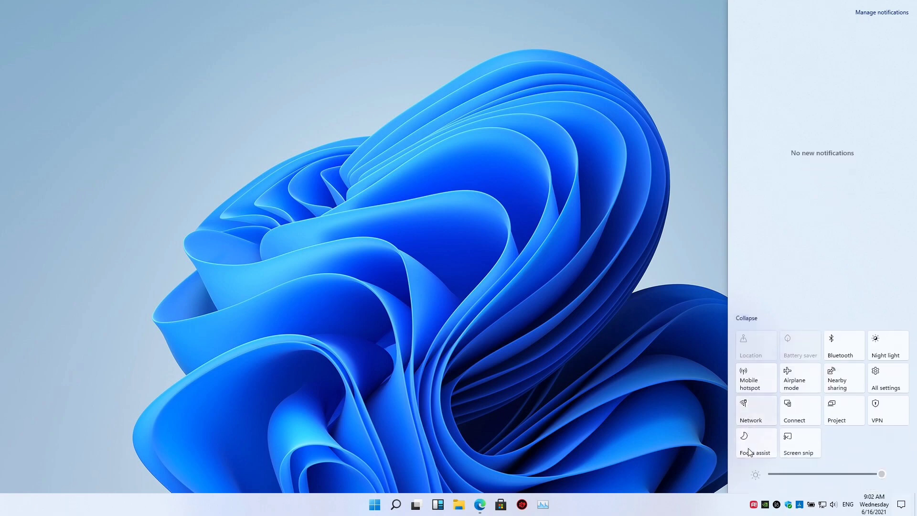
left_click(900, 513)
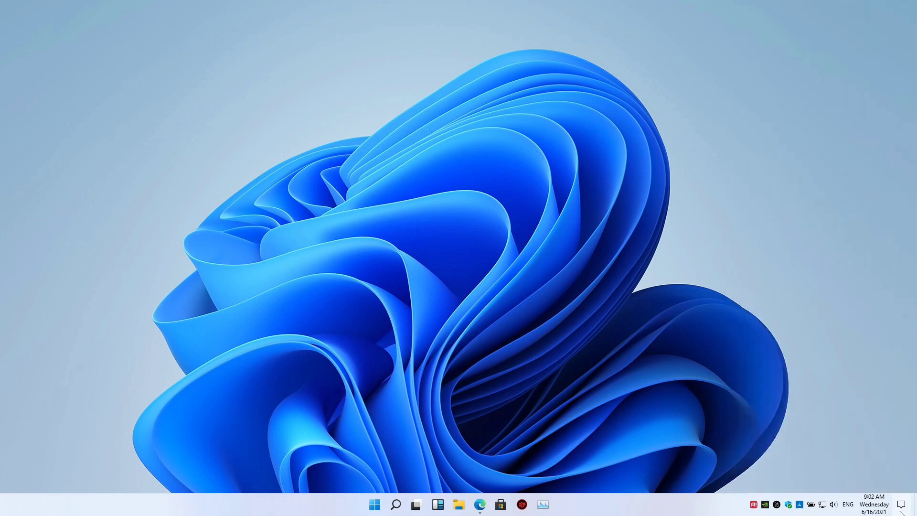
left_click(881, 511)
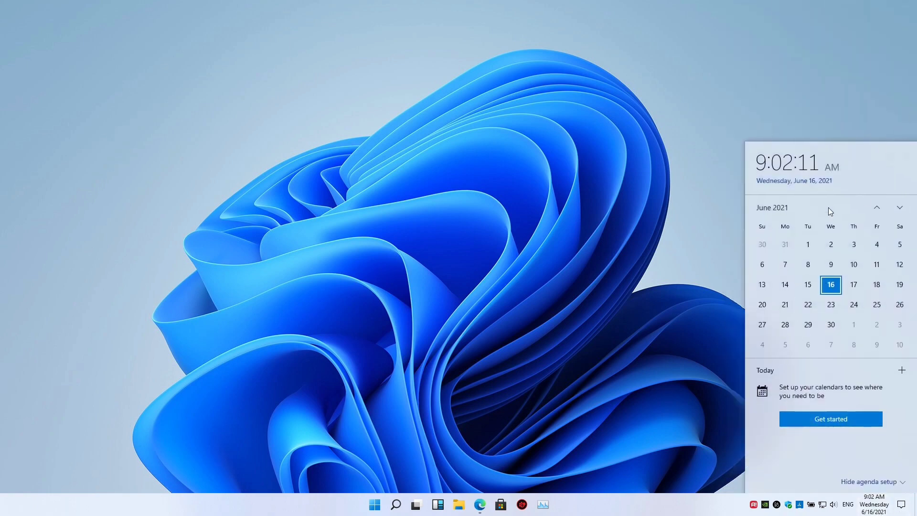
Close the calendar flyout, look over the sound volume control and its playback devices, and dismiss it
left_click(700, 430)
left_click(833, 504)
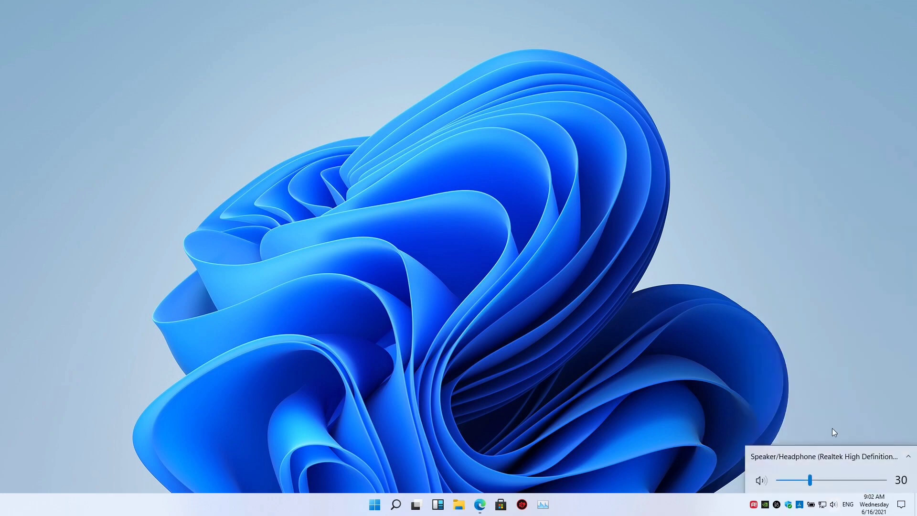
left_click(824, 456)
left_click(779, 350)
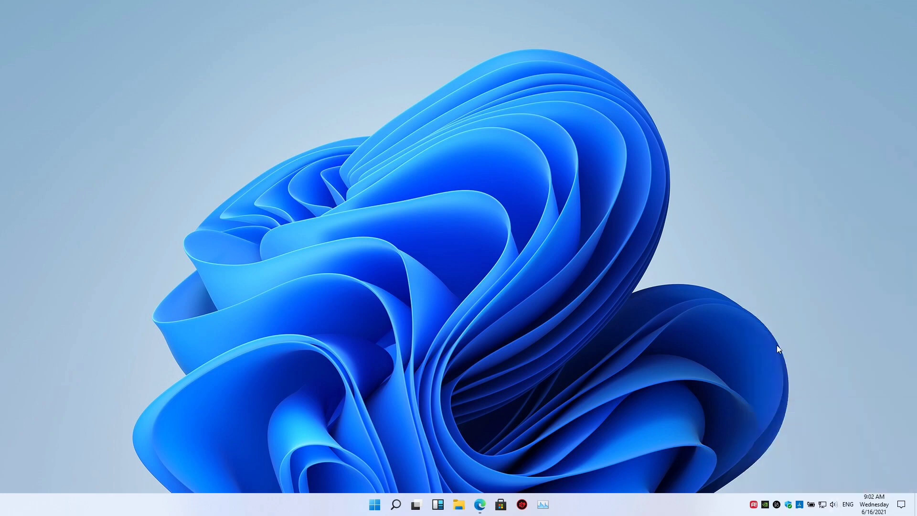
Check the battery status, view Power Options and its Create a power plan page, and close the window
left_click(807, 511)
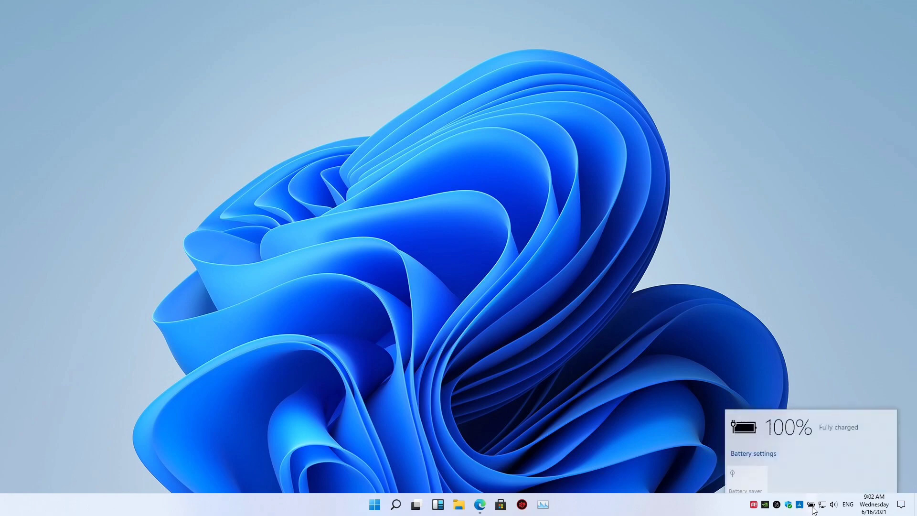
right_click(811, 506)
left_click(844, 489)
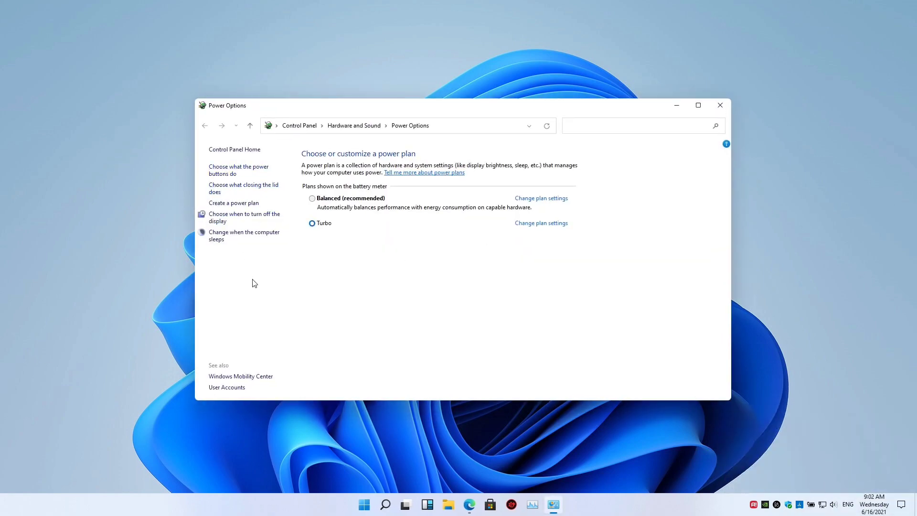
left_click(241, 204)
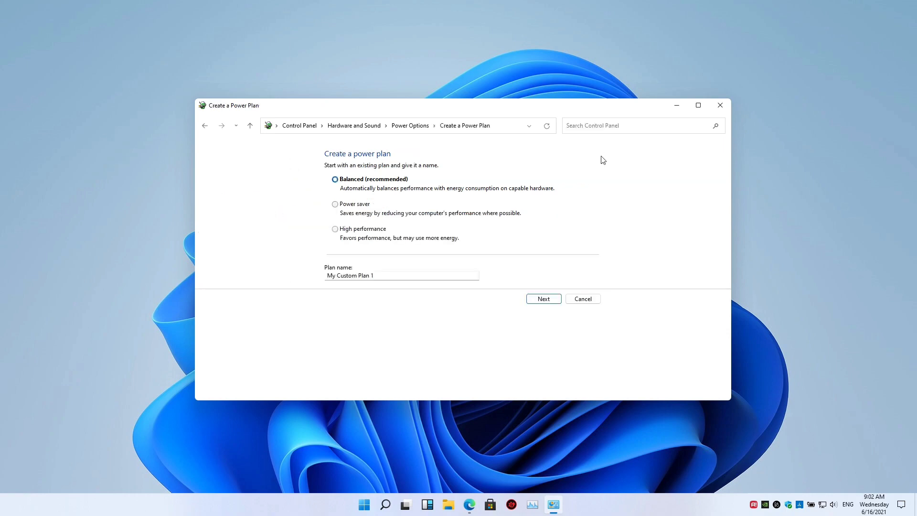
left_click(720, 105)
Examine Windows Security, including its Virus & threat protection and Firewall & network protection pages, and close it
left_click(789, 507)
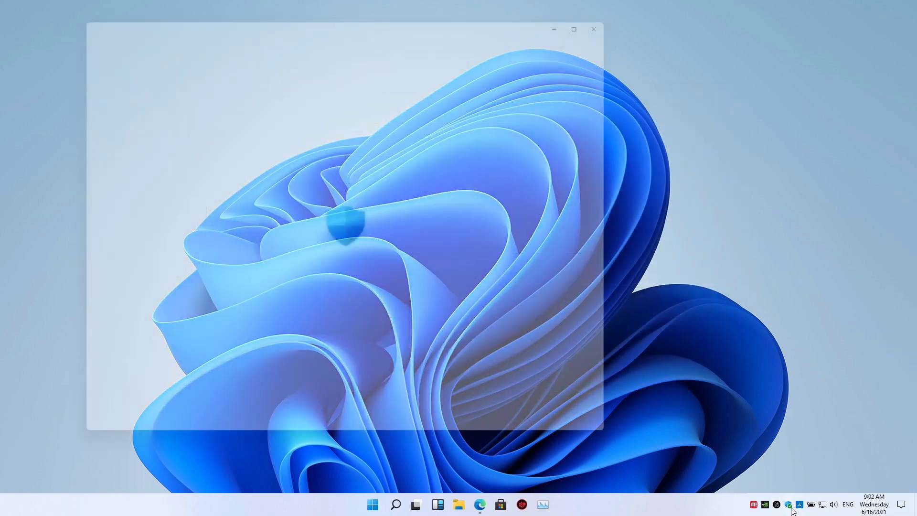
left_click(305, 143)
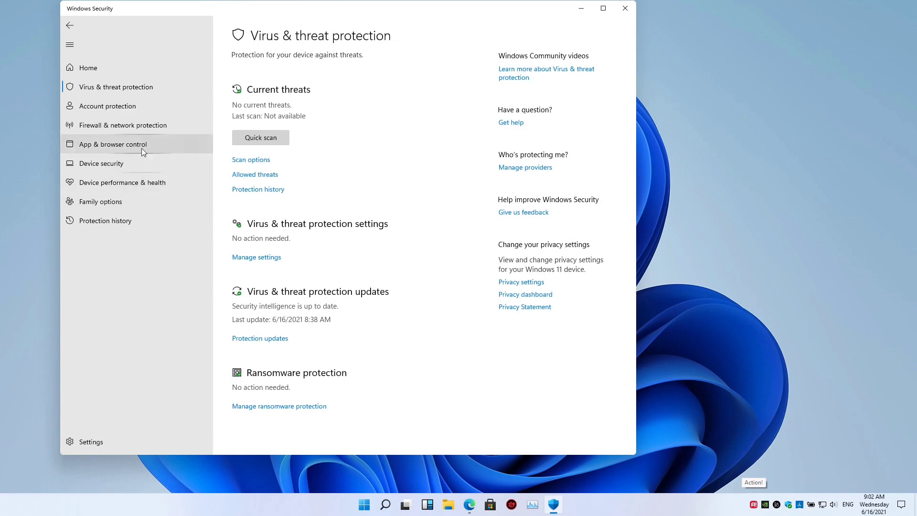
left_click(135, 110)
left_click(133, 123)
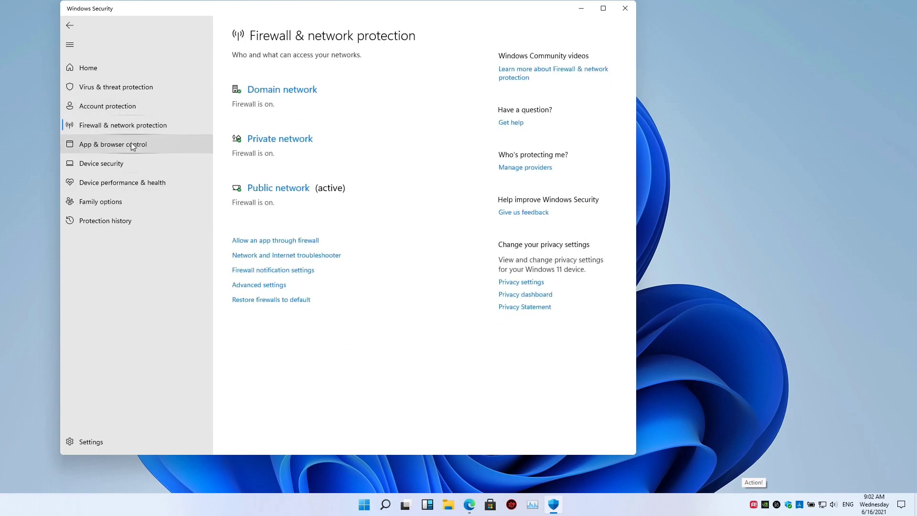
left_click(625, 8)
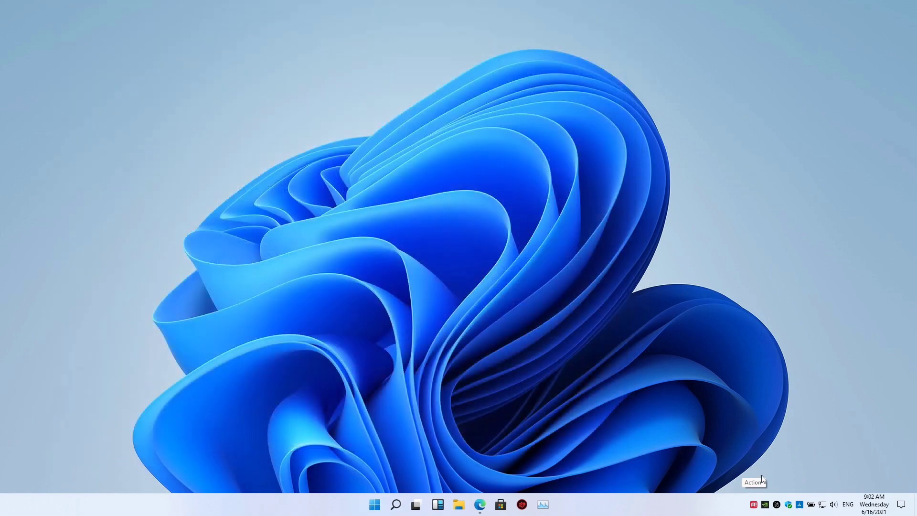
left_click(789, 505)
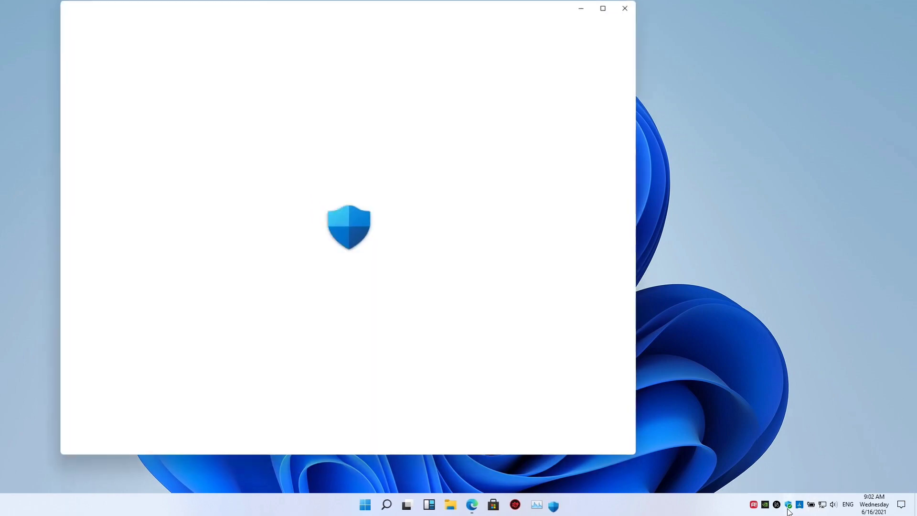
left_click(626, 6)
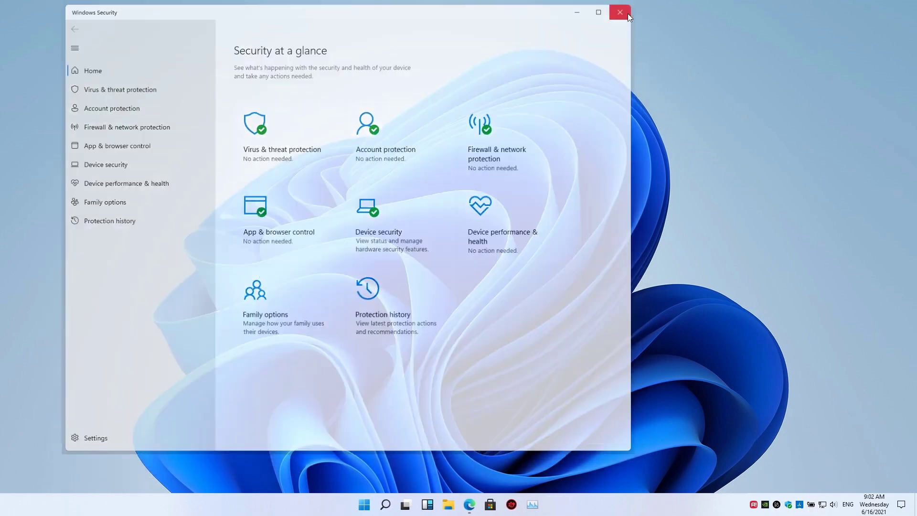
Open File Explorer and look over the frequent folders and recent files in Quick access
key("super+e")
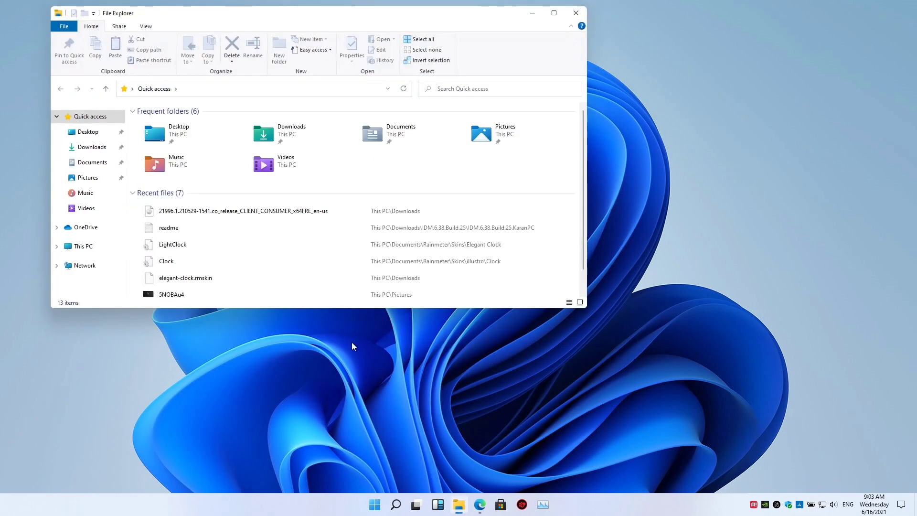
scroll(454, 170, "down", 2)
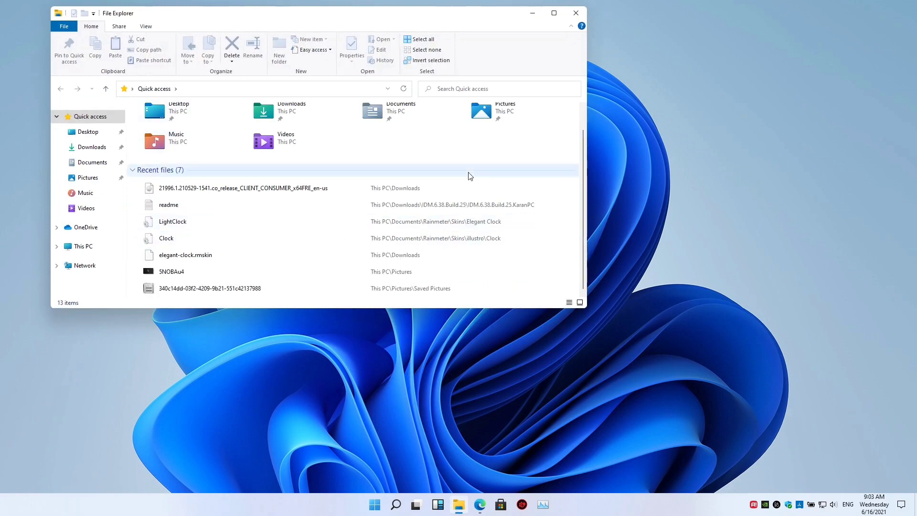
scroll(468, 174, "up", 2)
left_click(276, 136)
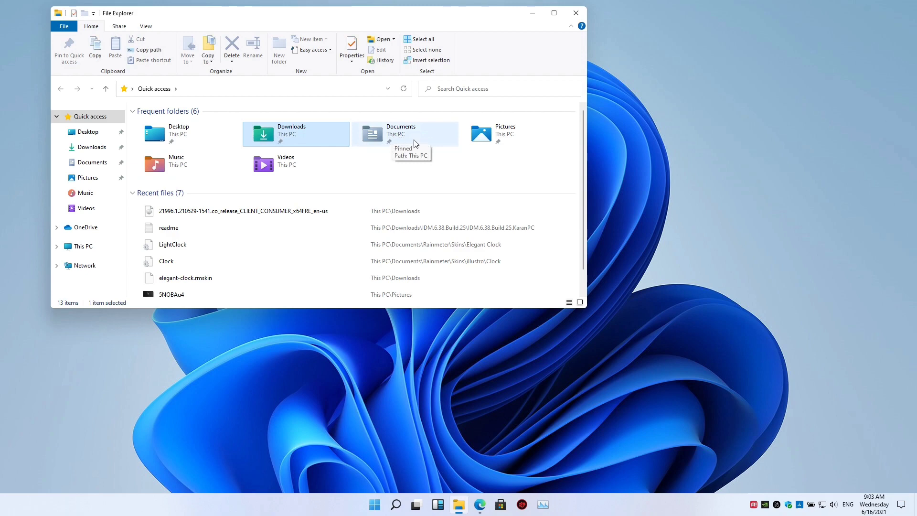
left_click(444, 135)
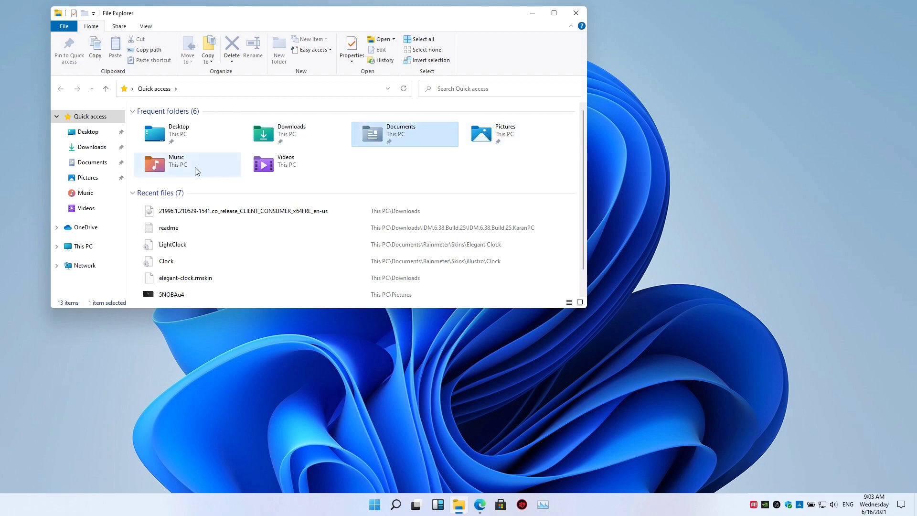
left_click(308, 176)
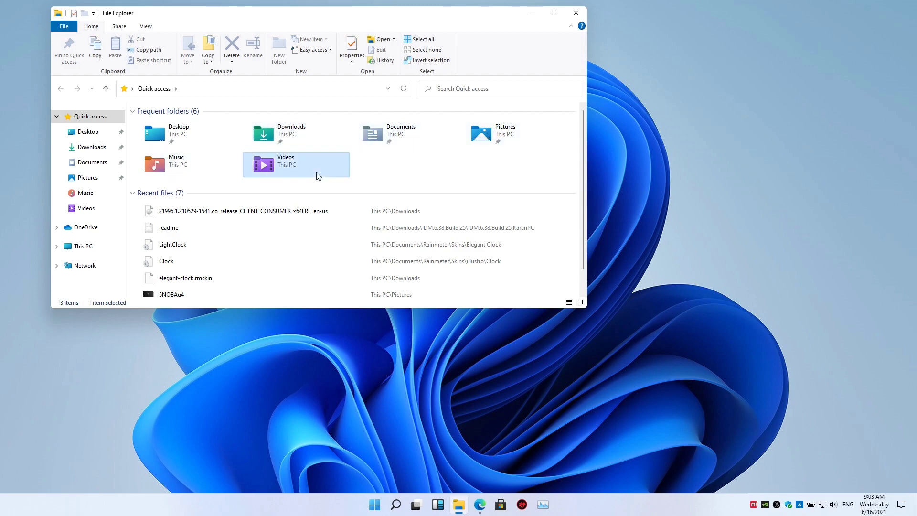
Look through the Documents, Pictures, Music and Videos folders
left_click(93, 164)
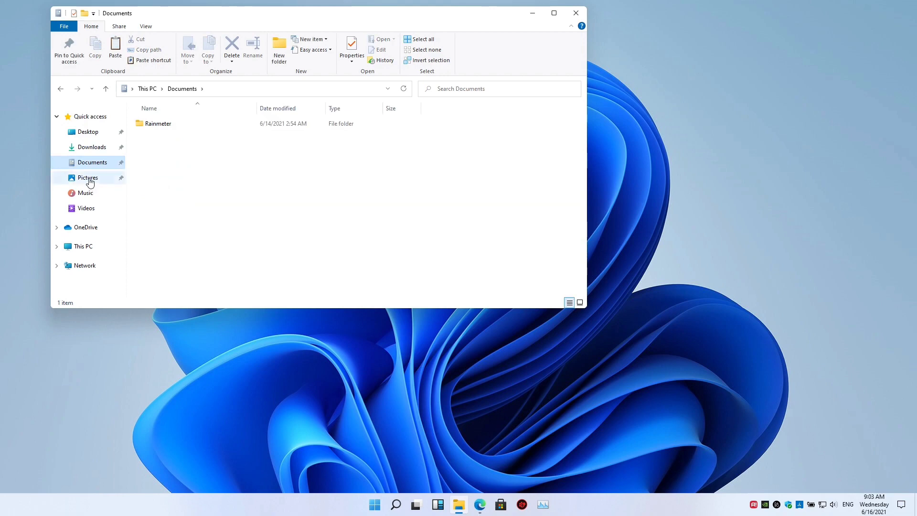
left_click(89, 180)
left_click(88, 196)
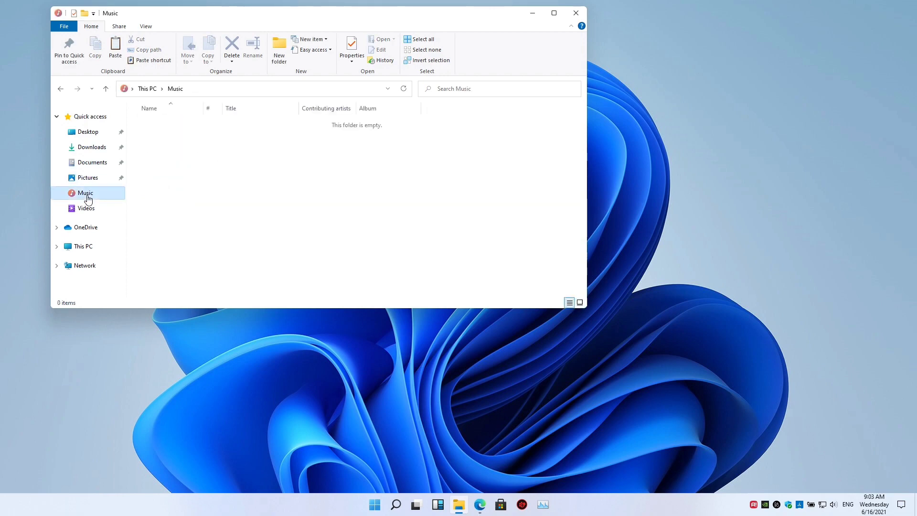
left_click(88, 207)
View the OneDrive, This PC and Network locations, dismissing the OneDrive setup window, and close File Explorer
left_click(90, 231)
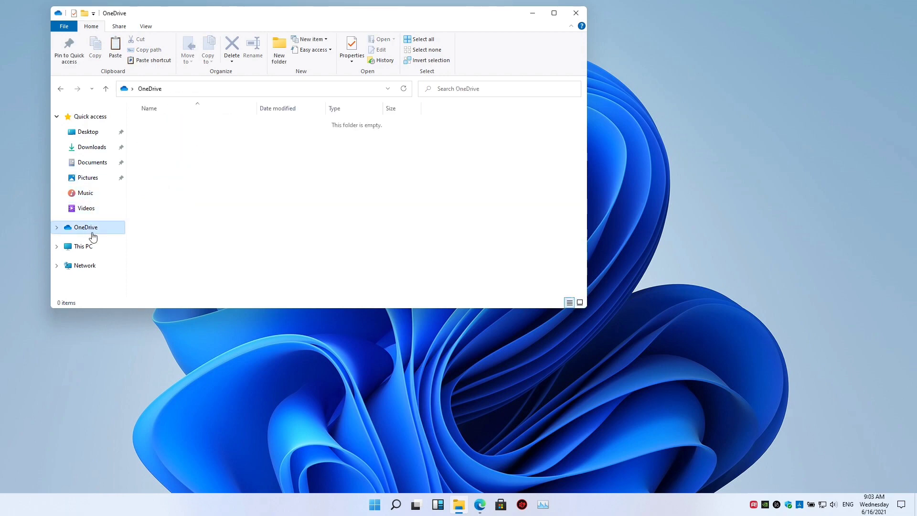
left_click(88, 242)
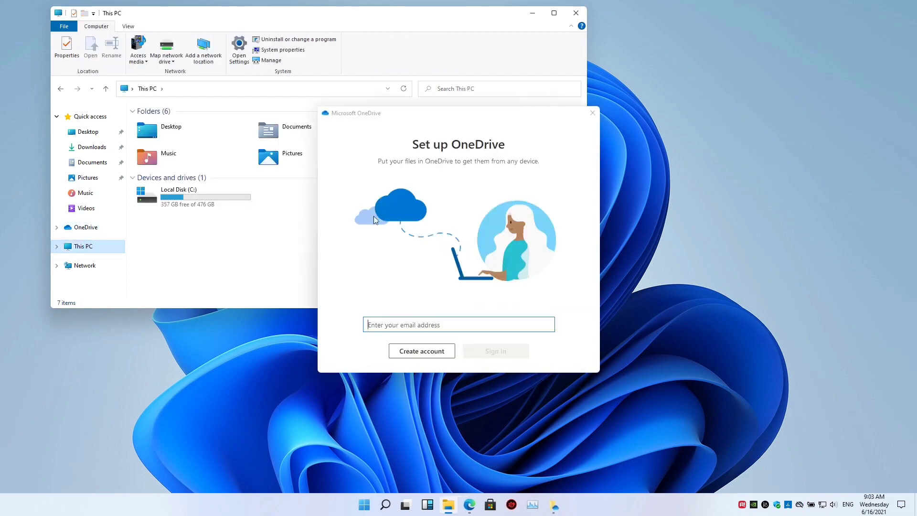
left_click(596, 113)
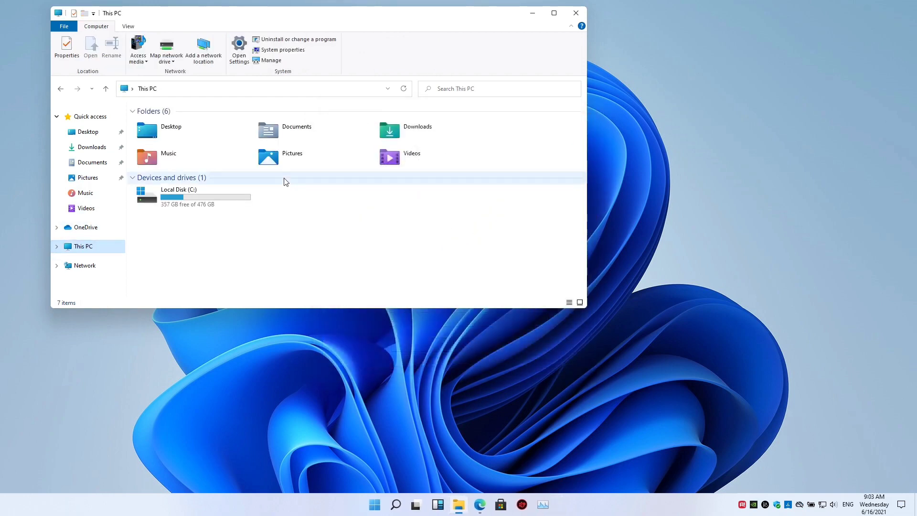
left_click(81, 266)
left_click(565, 252)
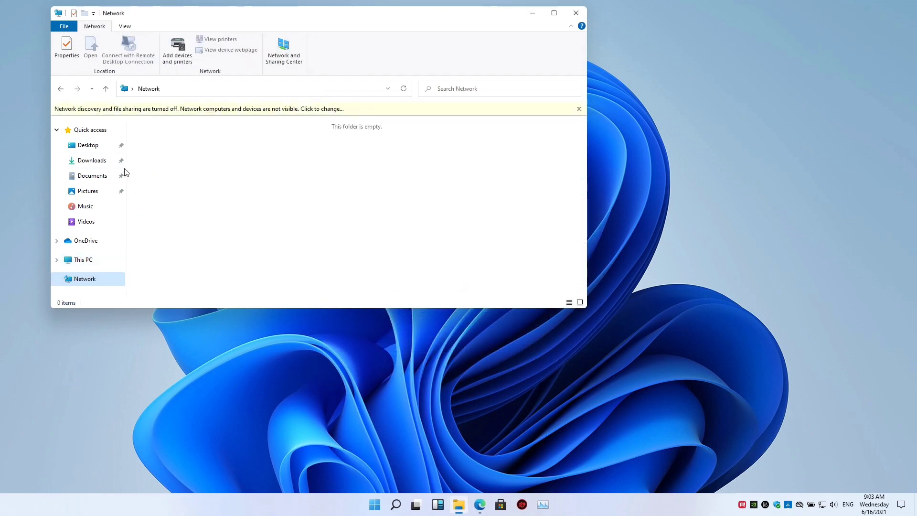
Run the Weather quick search in Windows Search, review the web forecast results and close the search
left_click(395, 504)
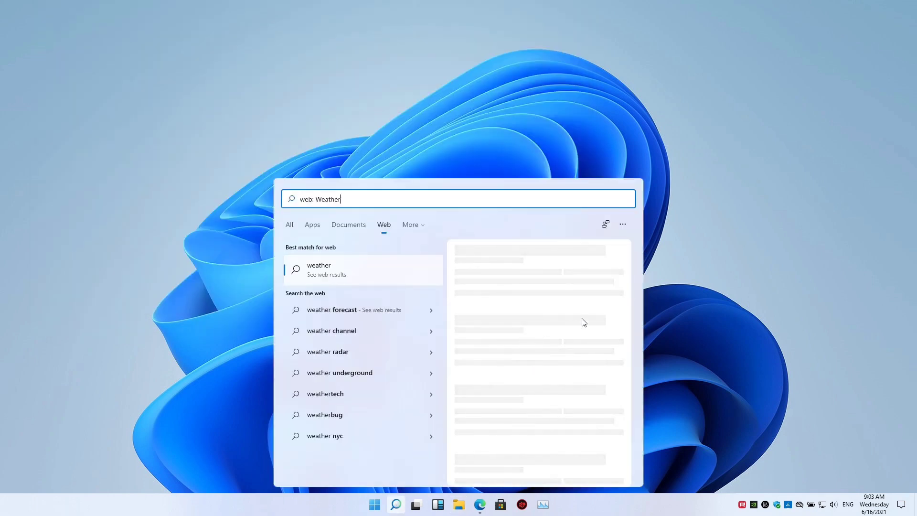
scroll(608, 289, "down", 3)
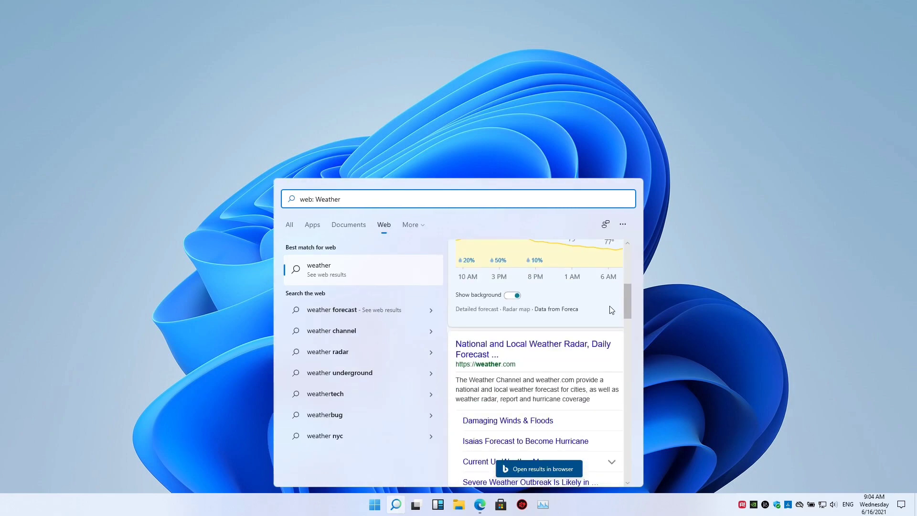
scroll(611, 310, "up", 5)
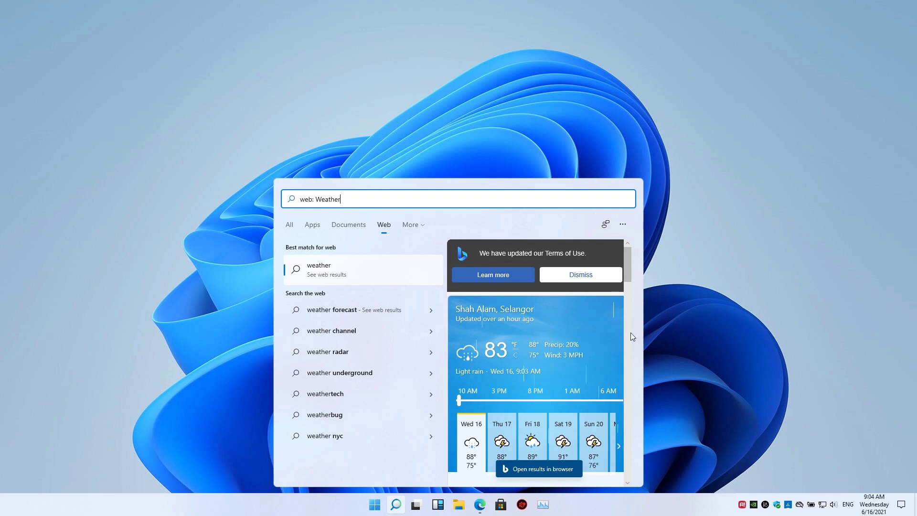
left_click(771, 361)
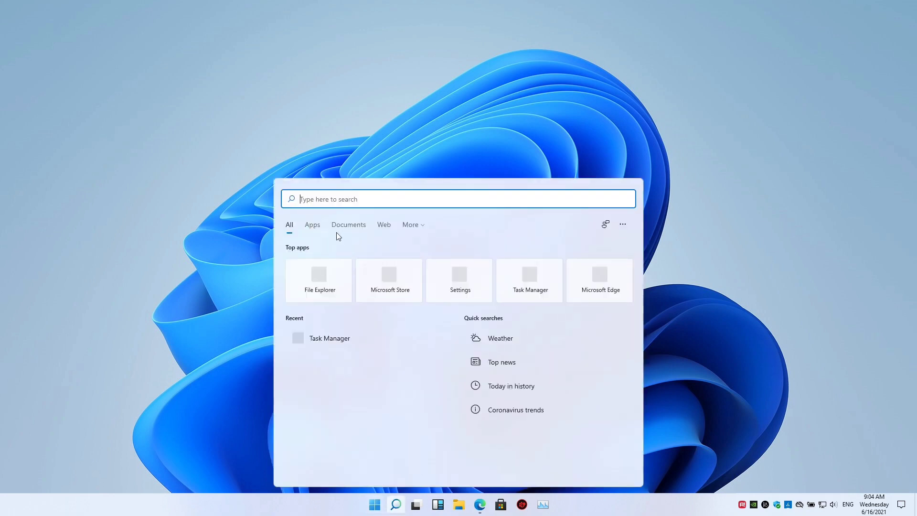
Look through the Apps, Documents, Web and More search categories in Windows Search and close it
type("apps:")
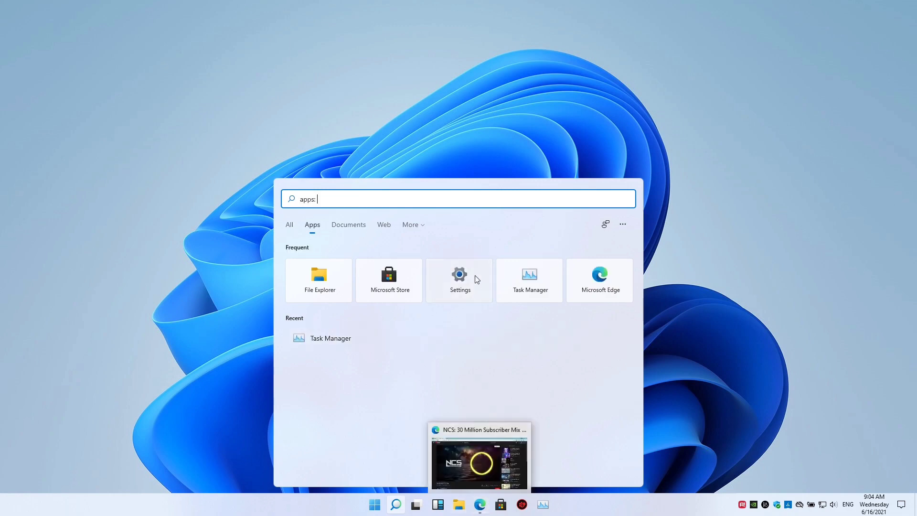
left_click(349, 226)
left_click(384, 226)
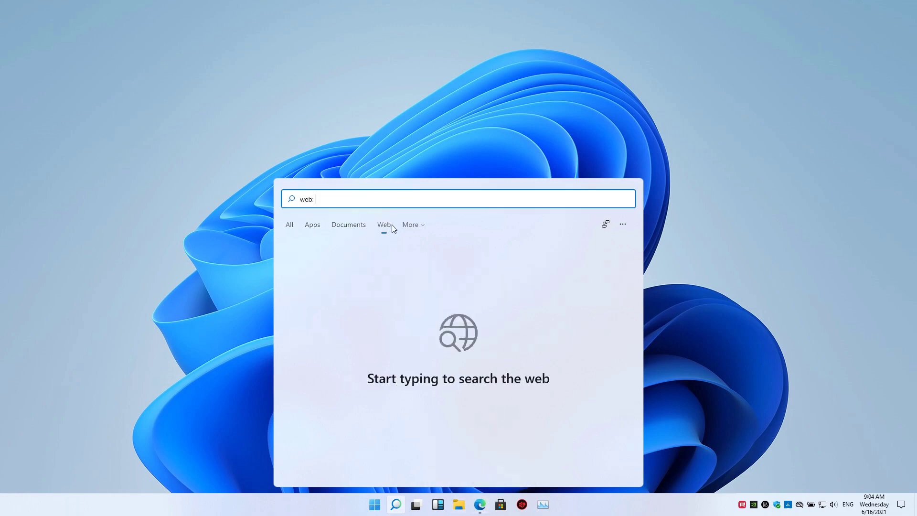
left_click(409, 227)
key("Escape")
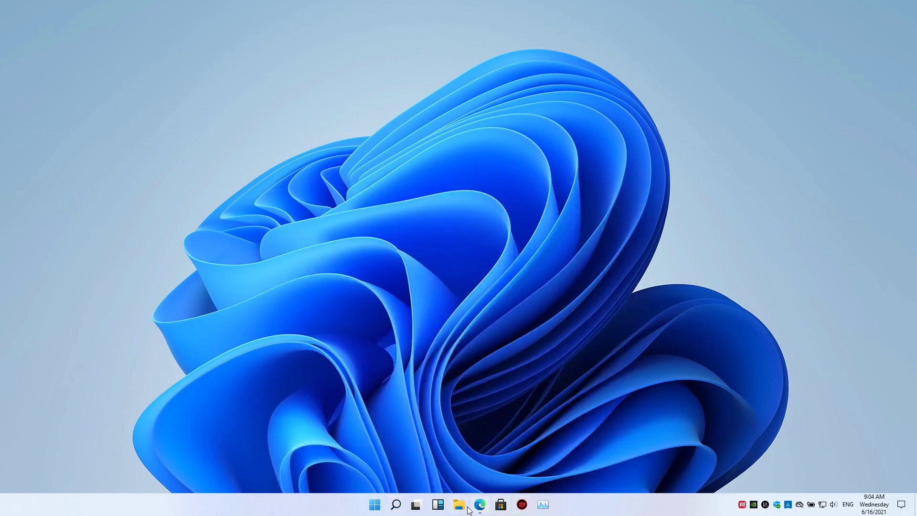
Open the Microsoft Store and view its Downloads and updates page
left_click(502, 506)
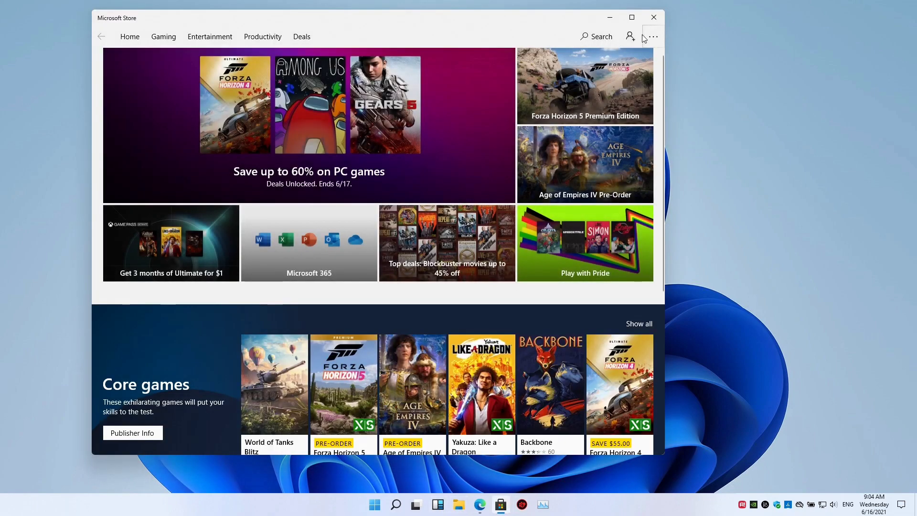
left_click(644, 39)
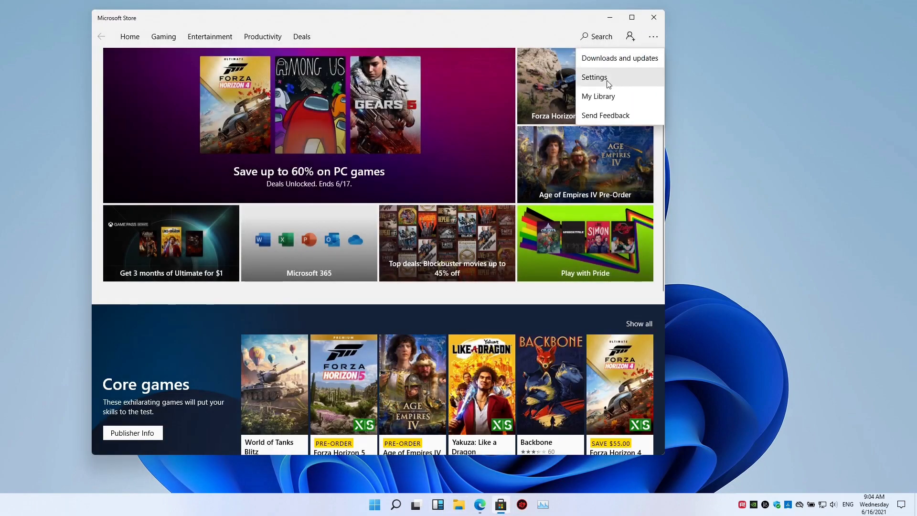
left_click(619, 57)
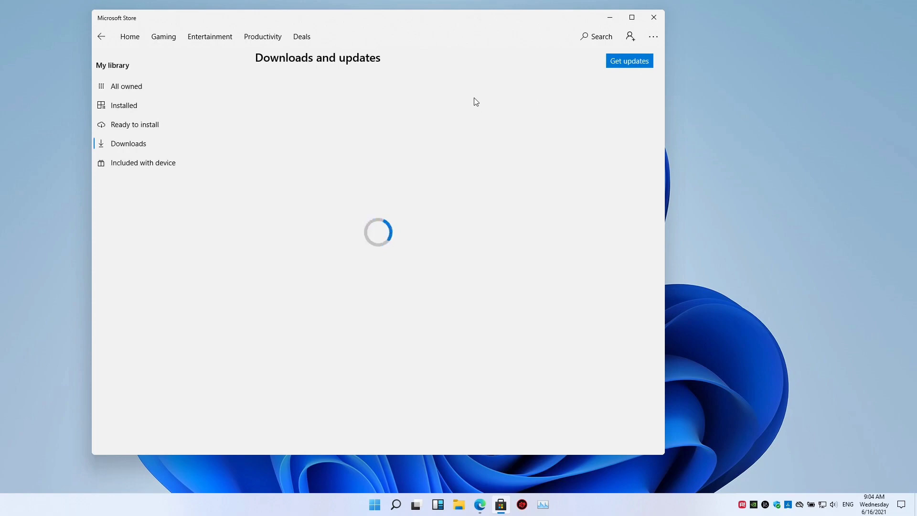
Return to the Store's home page and browse its featured, trending and collection sections
left_click(139, 37)
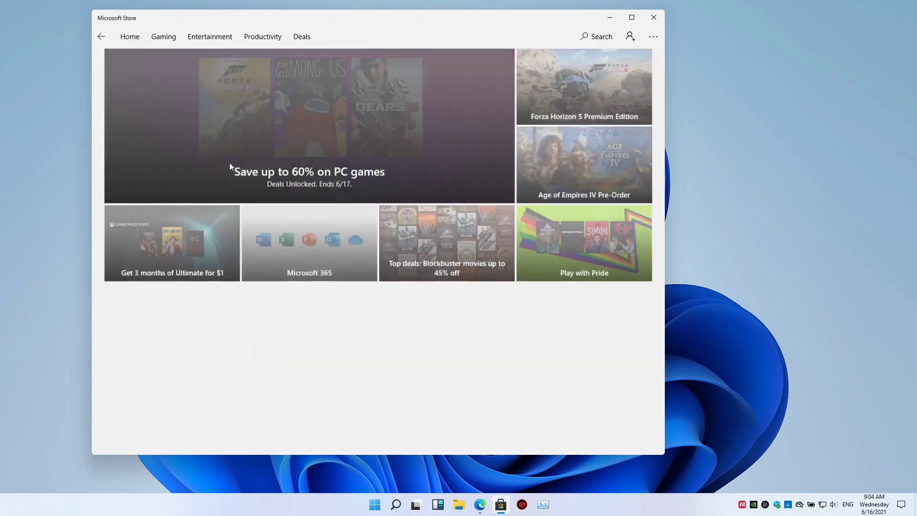
scroll(390, 209, "down", 10)
scroll(547, 193, "down", 5)
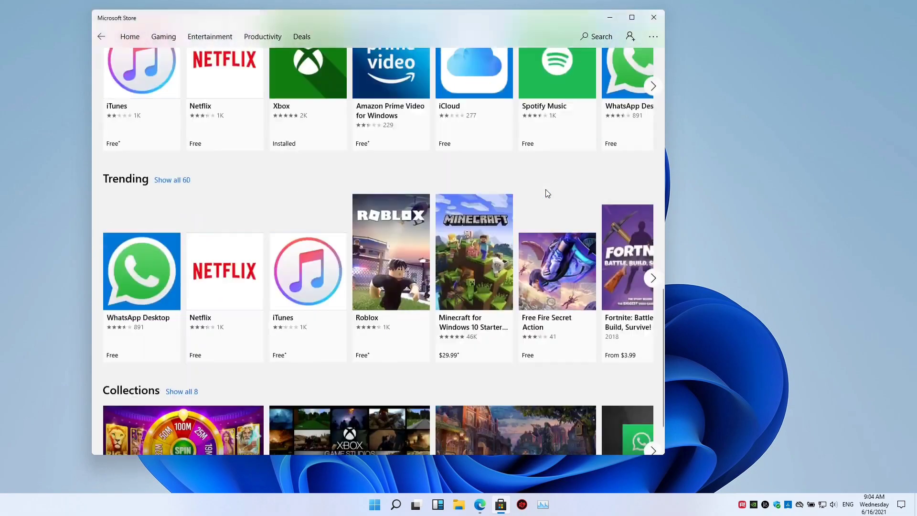
scroll(515, 162, "up", 13)
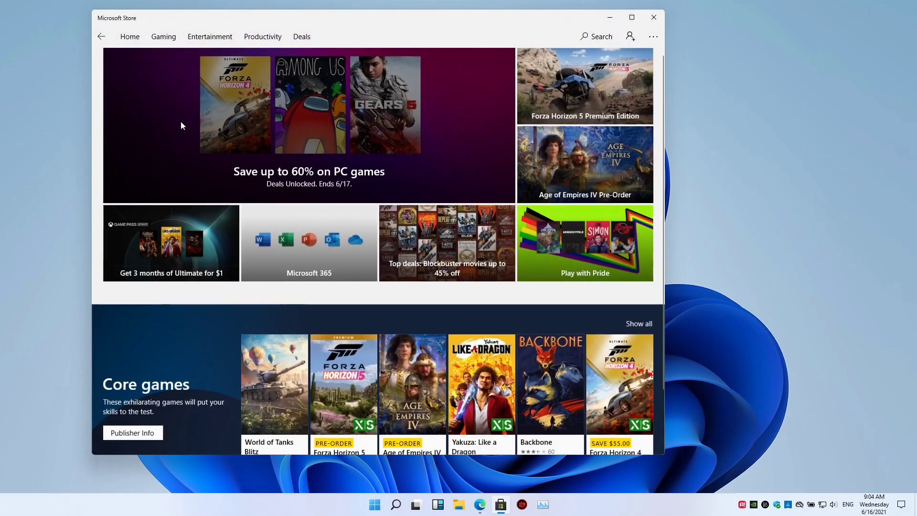
Browse the Store's home page down through its game collections, Top free apps and Trending sections, and close the Store
scroll(200, 143, "down", 5)
scroll(268, 163, "down", 10)
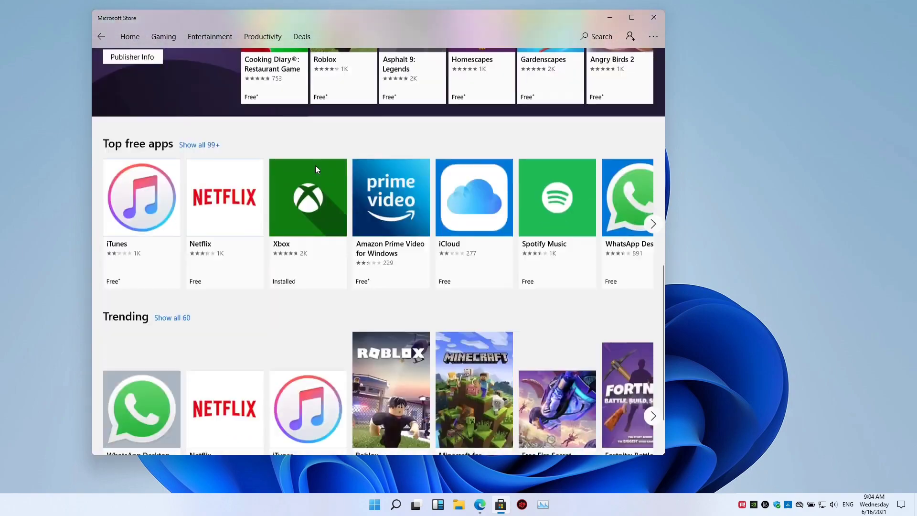
left_click(655, 17)
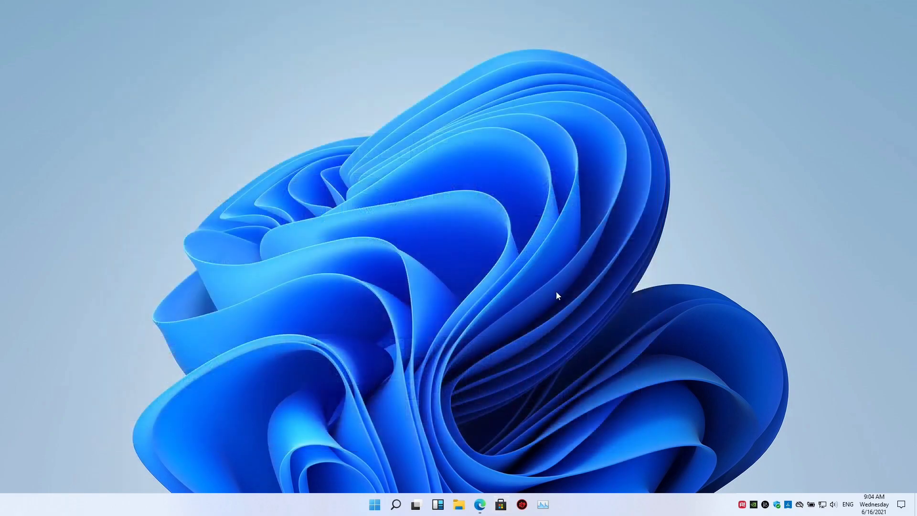
View the Windows Dashboard widgets pane and dismiss it without signing in
left_click(437, 504)
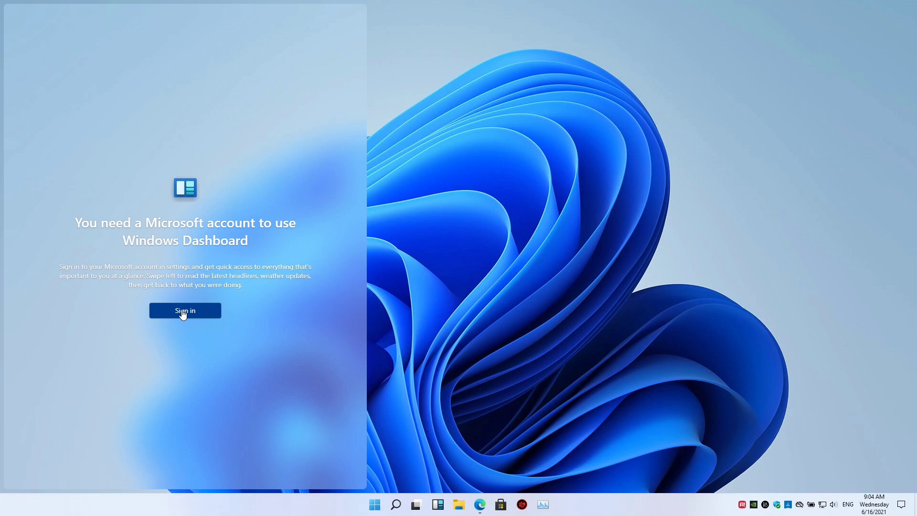
left_click(401, 289)
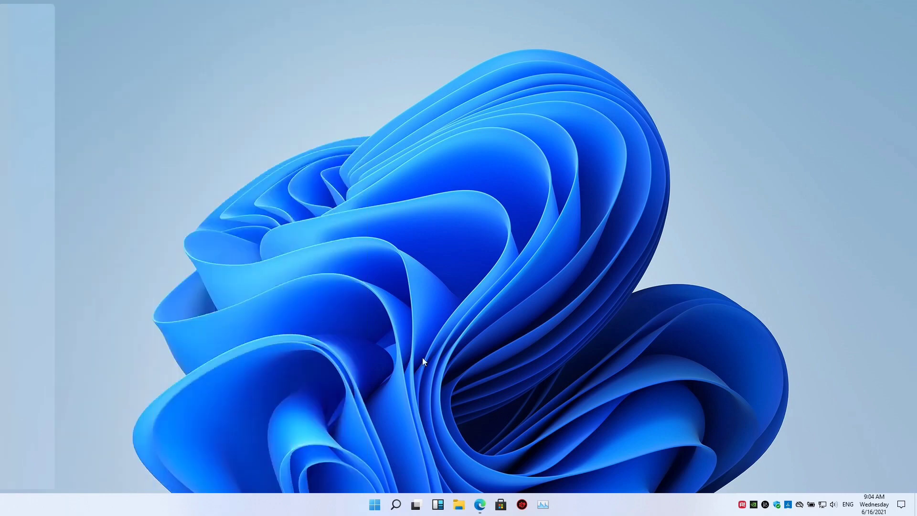
Switch to Microsoft Edge, open a new tab to view its start page, and minimize the browser
left_click(476, 510)
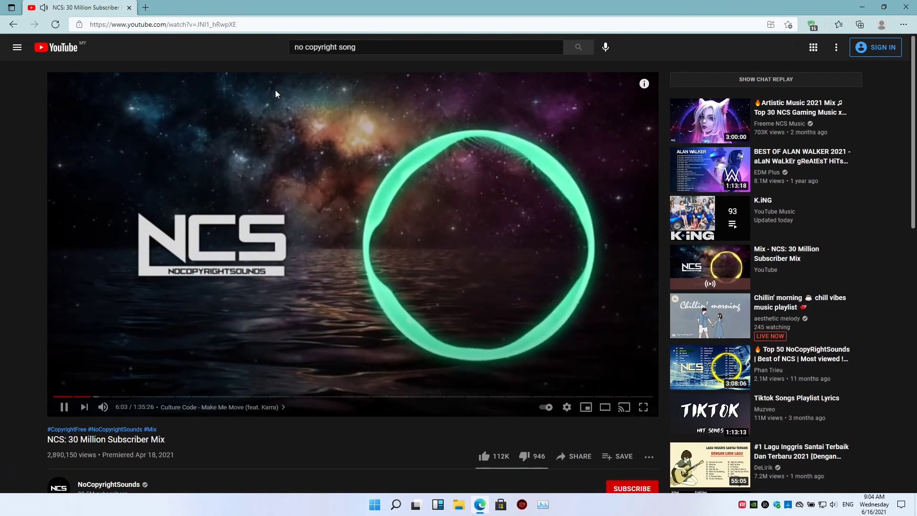
left_click(145, 8)
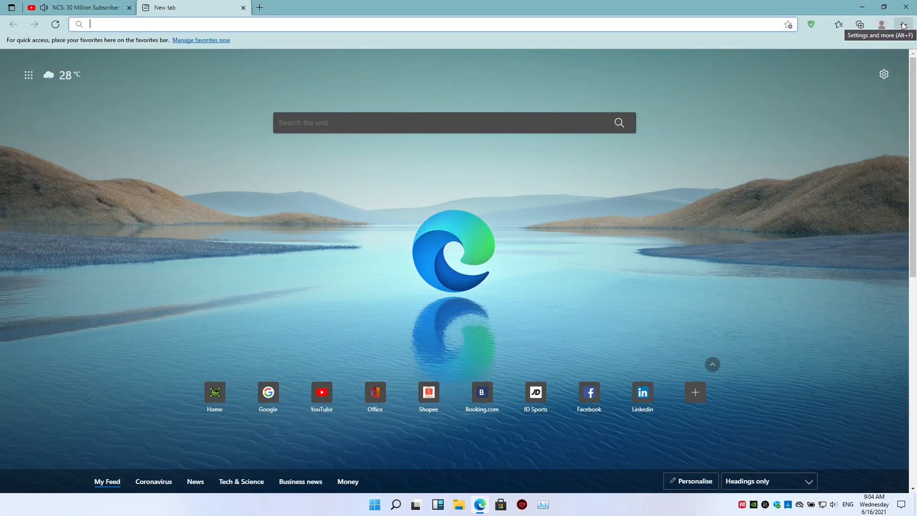
left_click(864, 7)
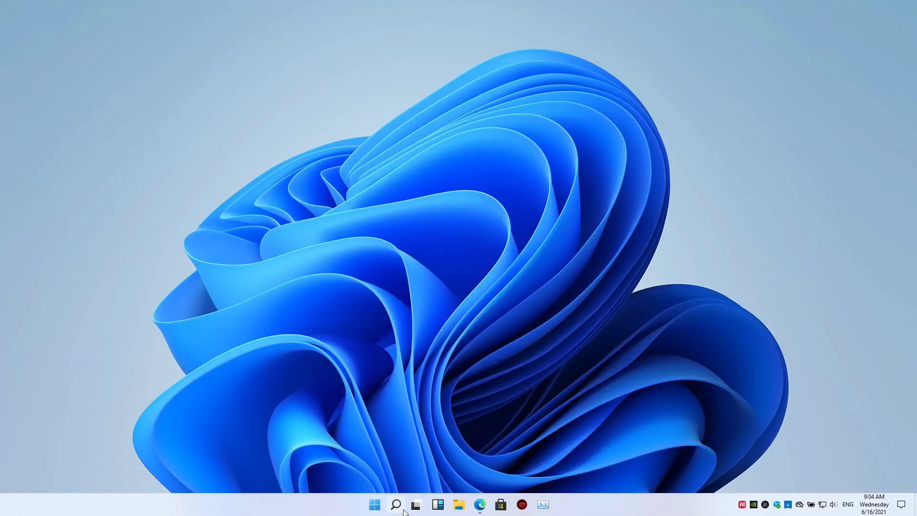
Open the Start menu and view its power options and the user account options
left_click(376, 505)
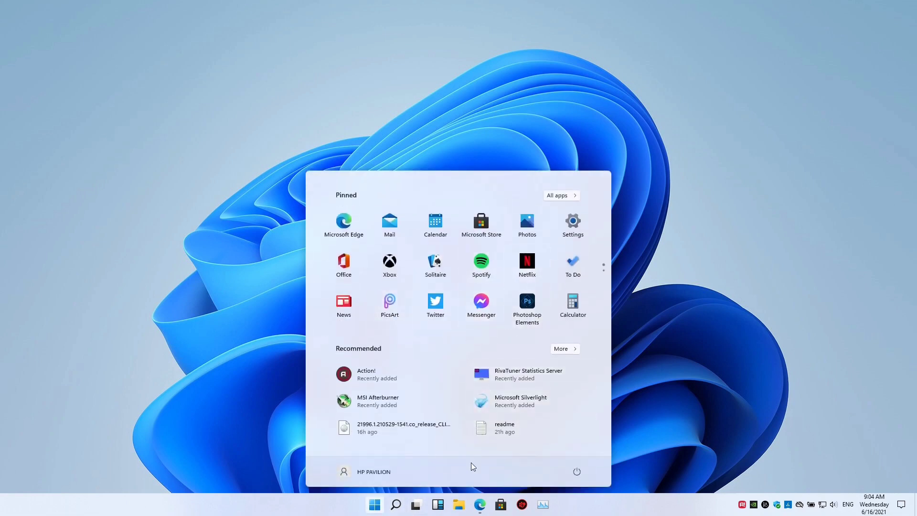
left_click(572, 475)
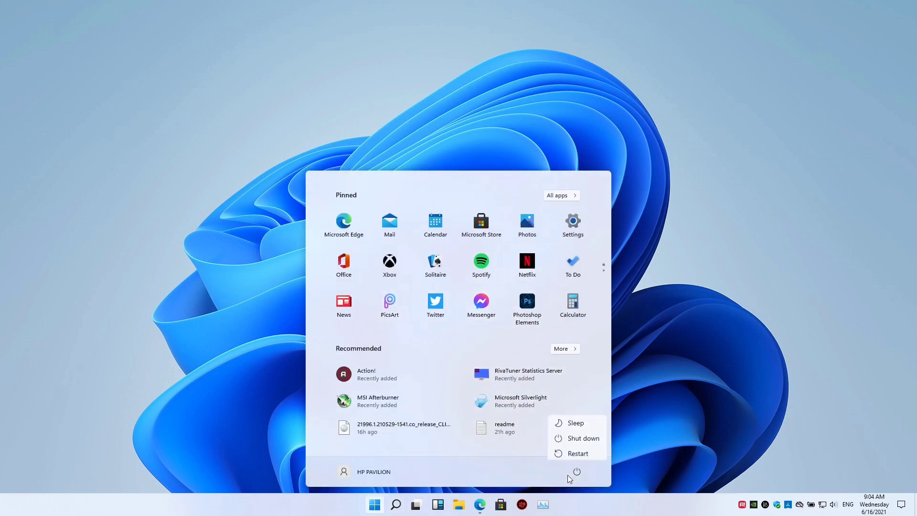
left_click(374, 473)
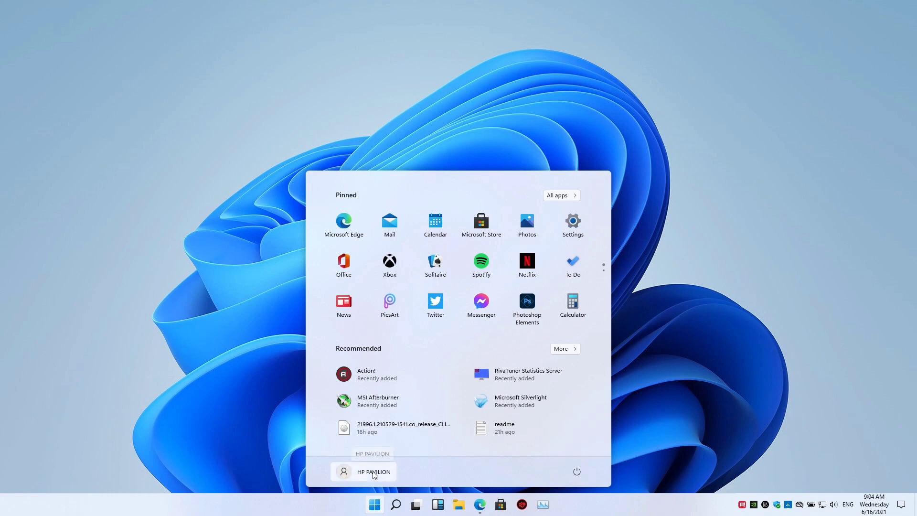
left_click(373, 474)
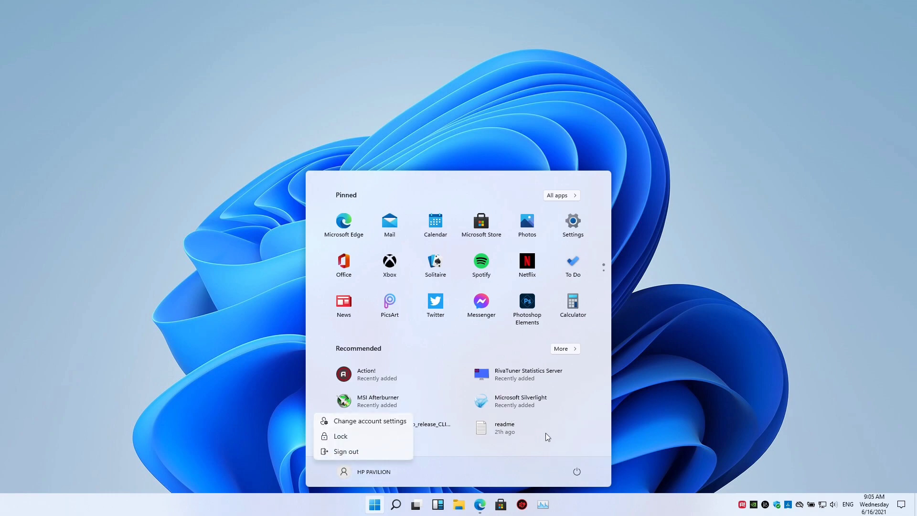
Look through the full Recommended list of recent apps and files in Start and return to the pinned apps
left_click(565, 350)
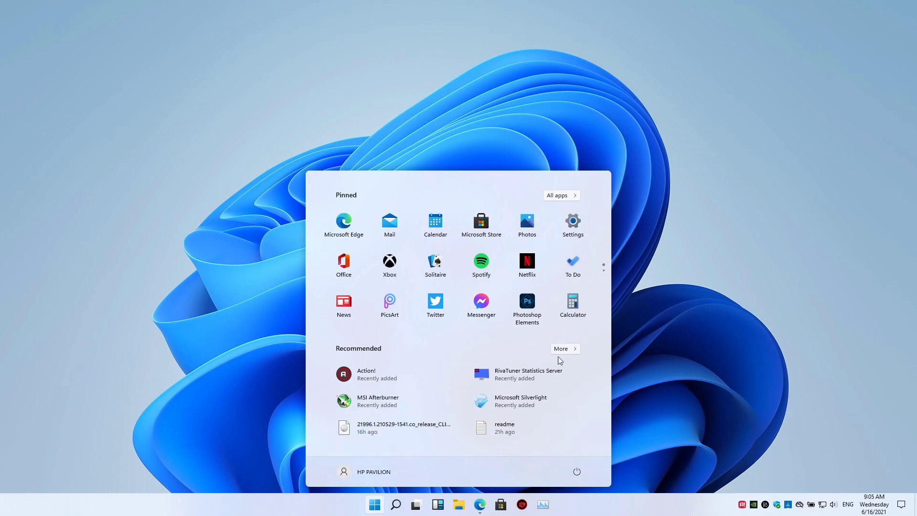
left_click(576, 351)
scroll(548, 357, "down", 5)
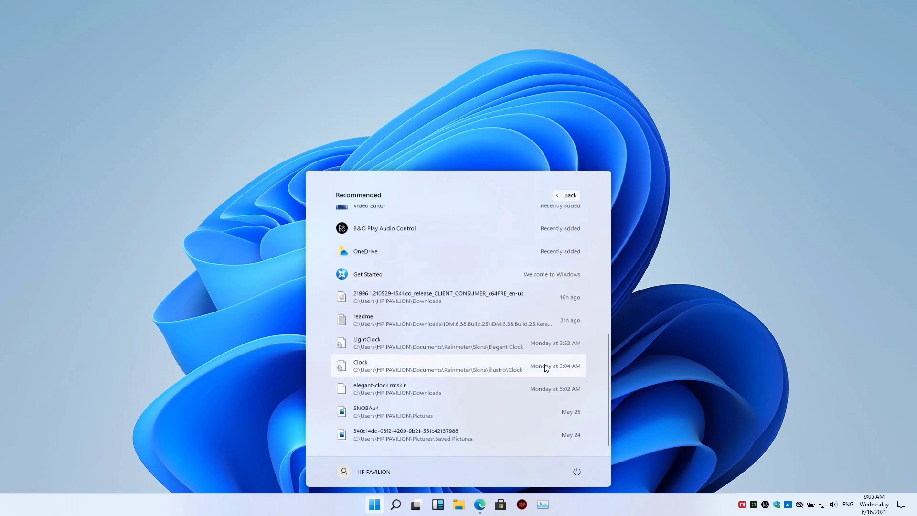
scroll(520, 352, "up", 5)
left_click(571, 197)
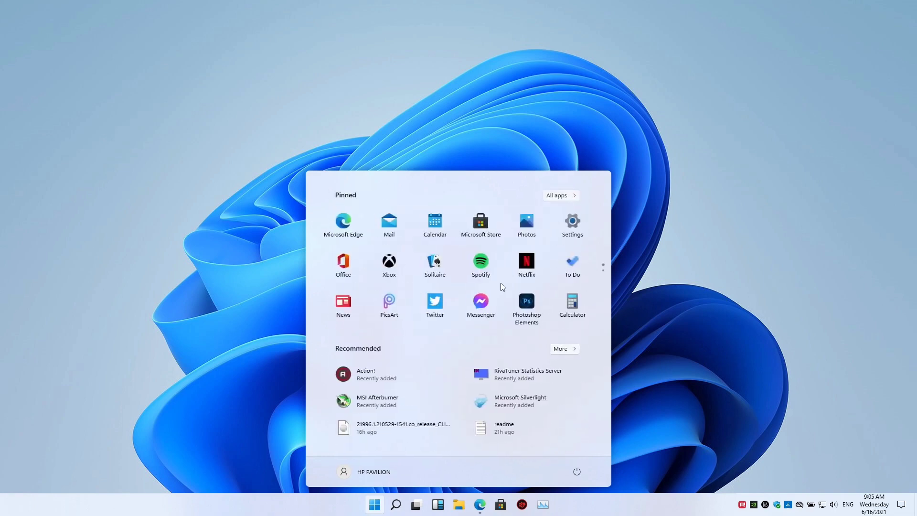
Show the All apps list and view the additional options available for B&O Play Audio Control
left_click(562, 200)
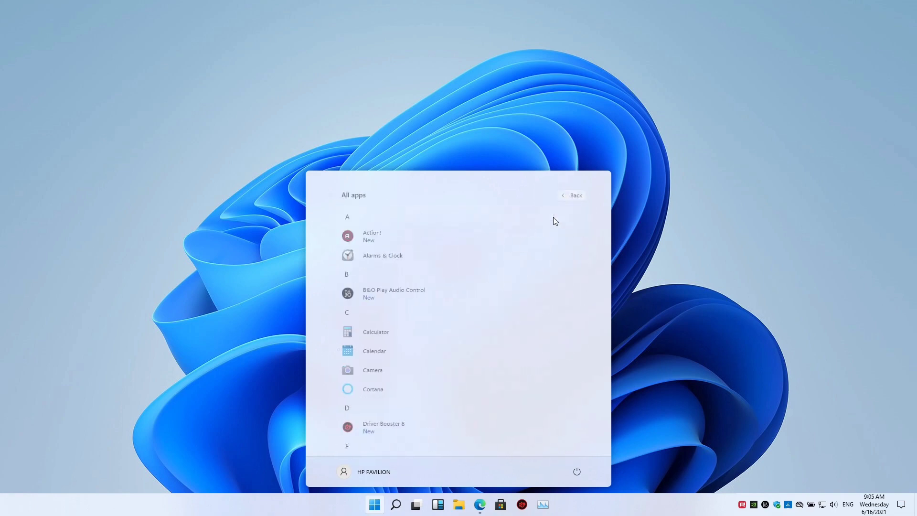
right_click(403, 292)
mouse_move(452, 313)
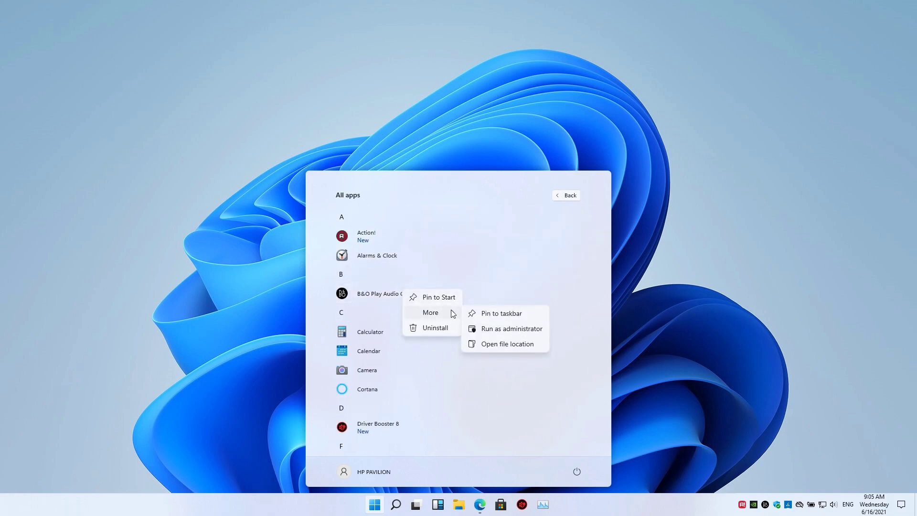